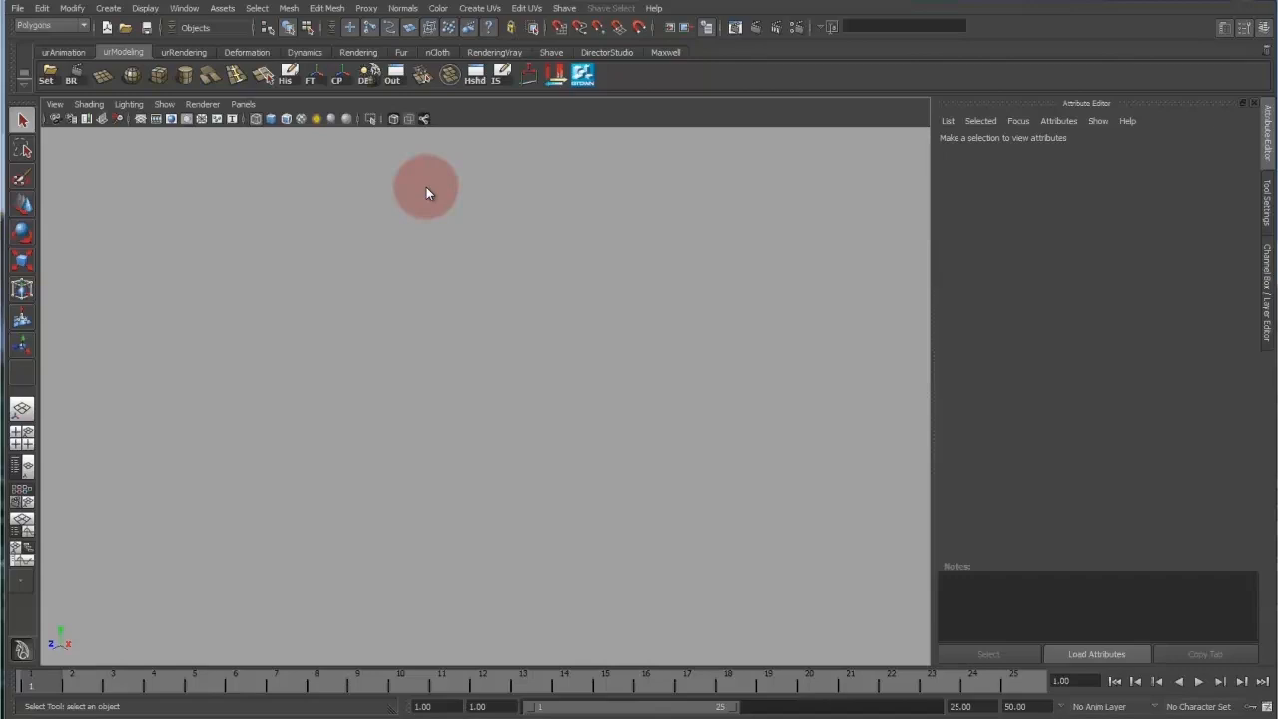
- Open the tire scene from the recently used files
left_click(18, 9)
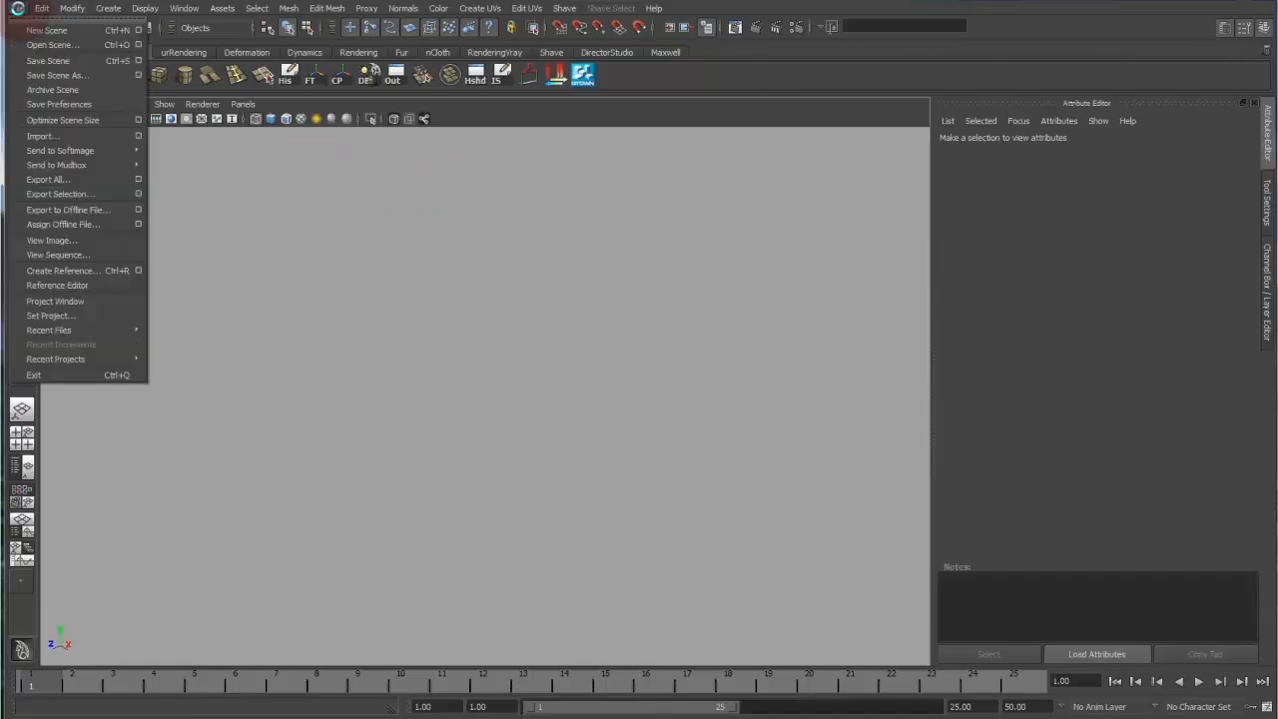
left_click(119, 430)
mouse_move(89, 329)
left_click(270, 333)
left_click(654, 373)
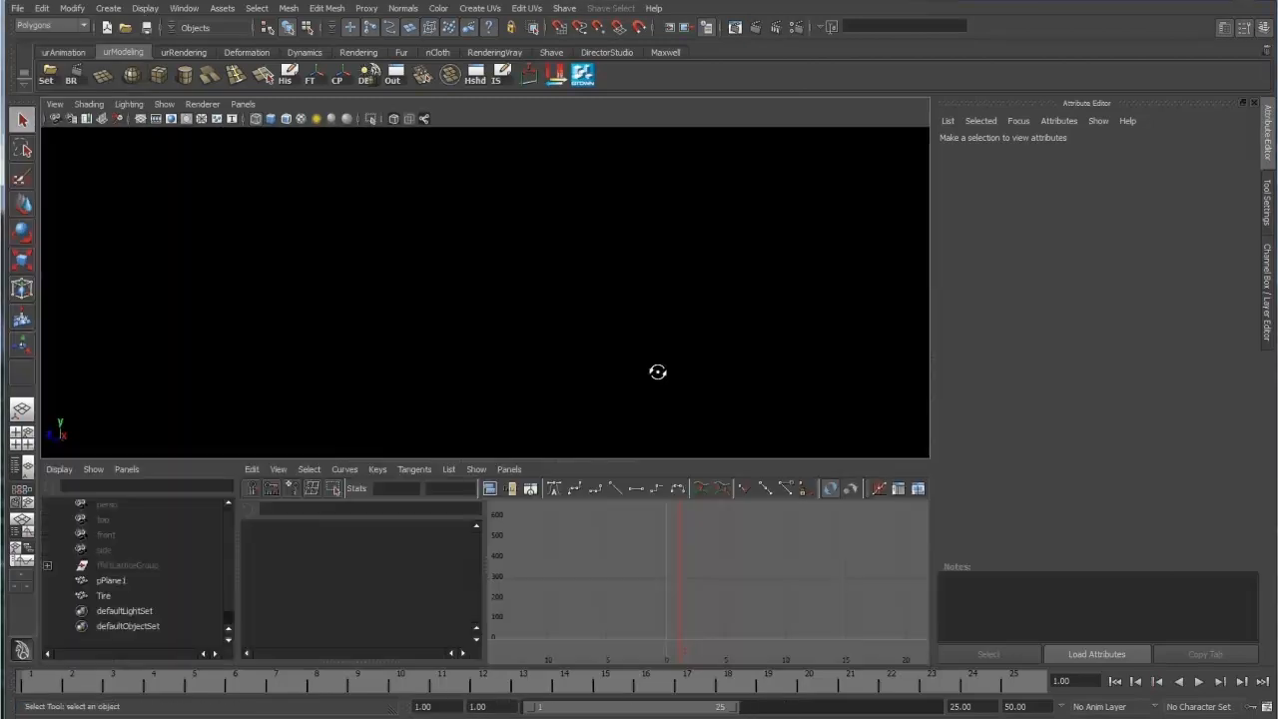
left_click(658, 370)
left_click_drag(667, 330, 479, 222, "alt")
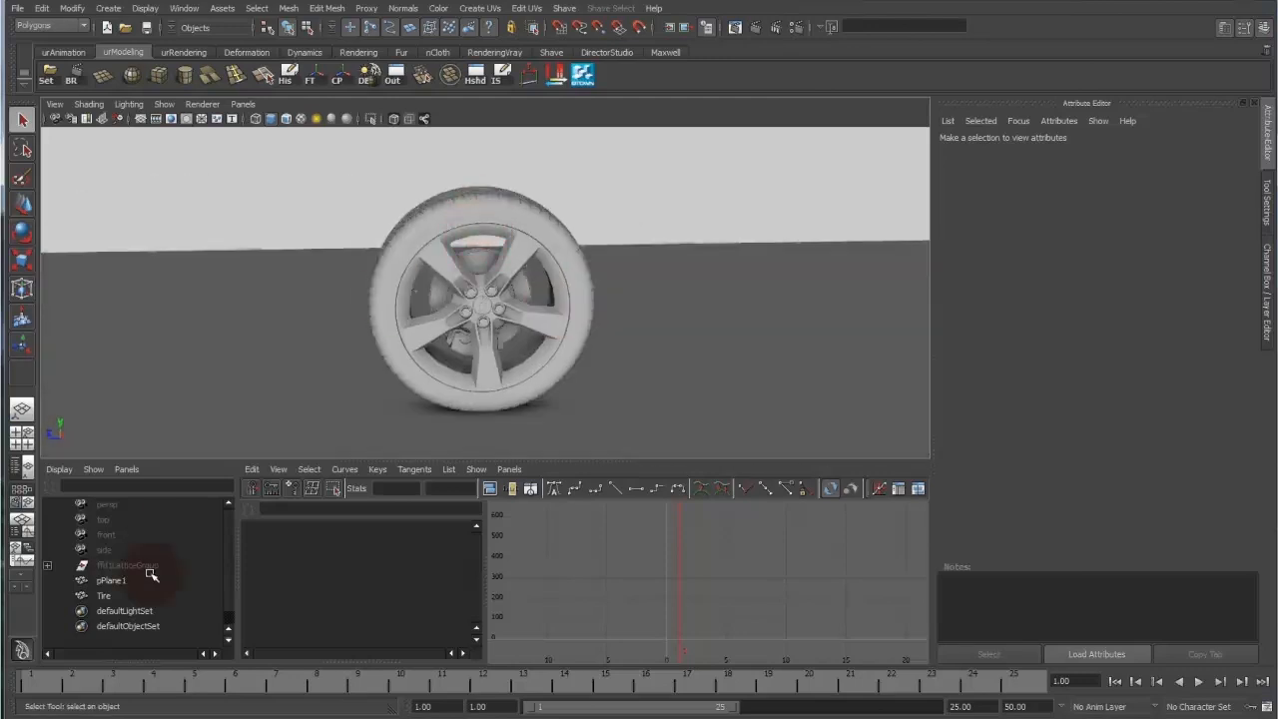
- Test the Tire mesh's motion by moving it along the Z axis, and clear the selection
left_click(106, 597)
key("w")
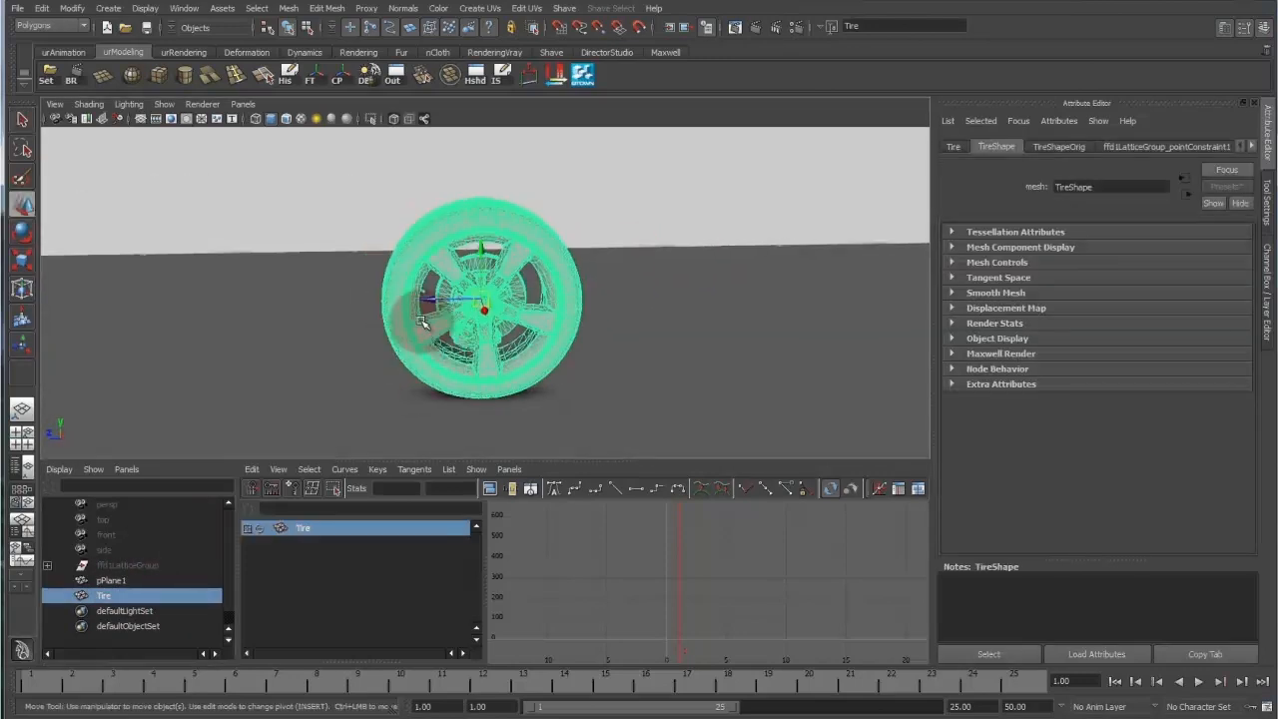
left_click_drag(432, 300, 448, 337)
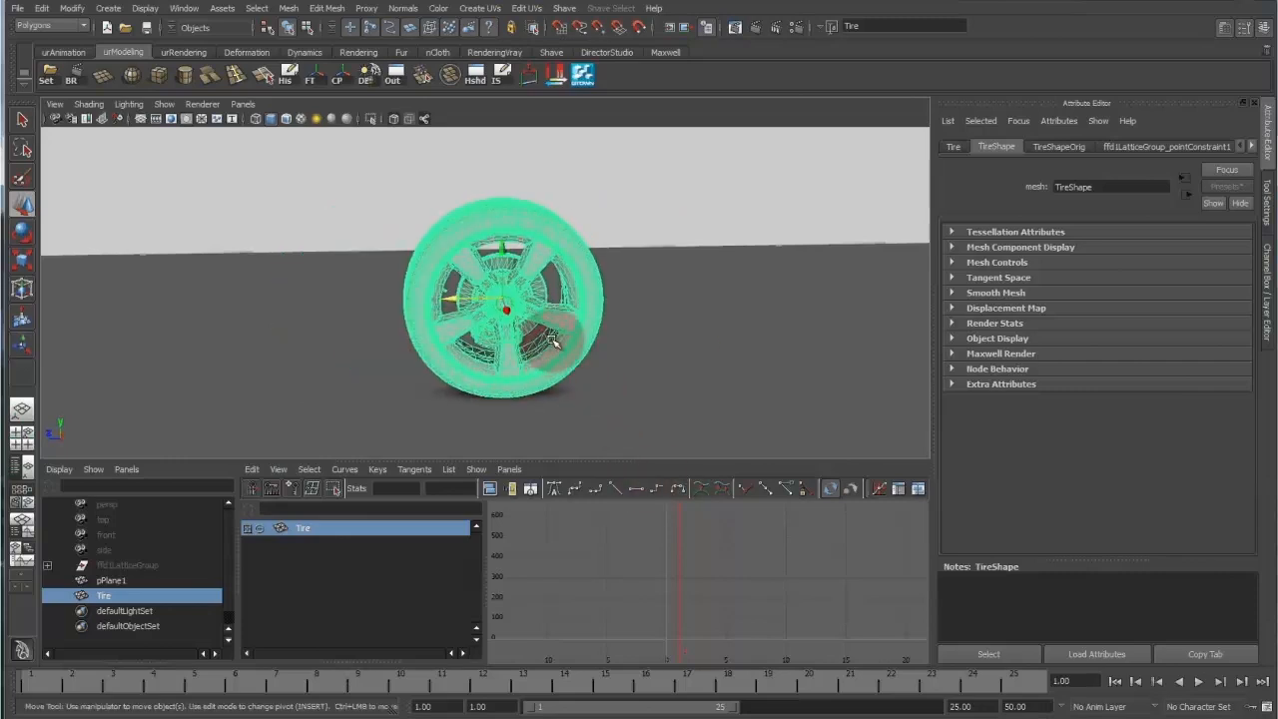
left_click_drag(556, 348, 563, 344, "alt")
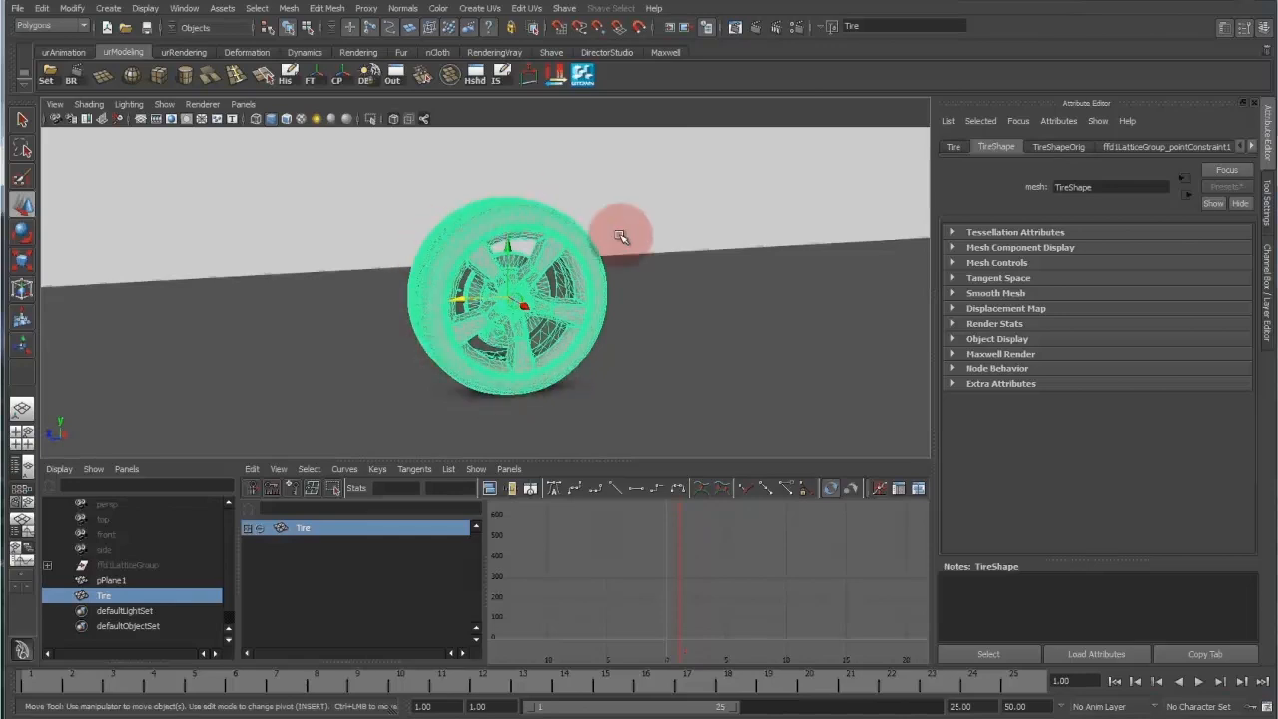
left_click_drag(613, 312, 585, 322, "alt")
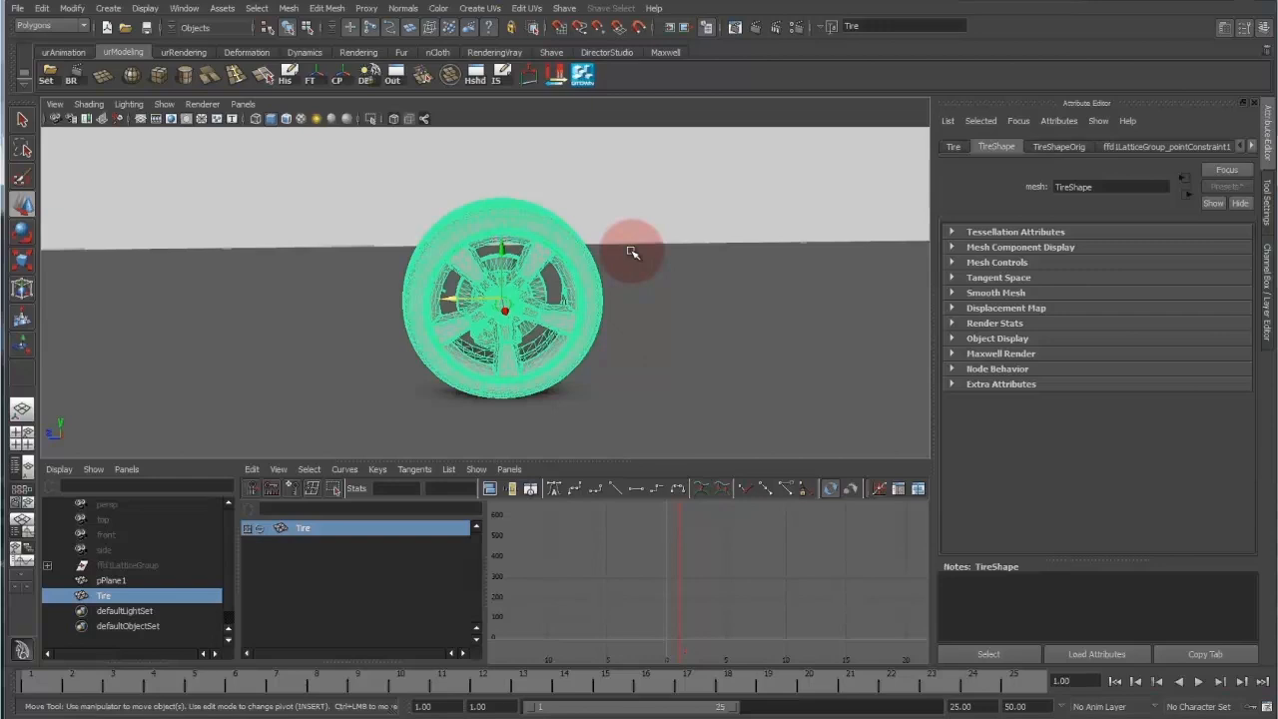
middle_click_drag(630, 252, 676, 260)
mouse_move(676, 256)
left_mouse_down("alt")
mouse_move(690, 245)
mouse_move(674, 245)
left_mouse_up("alt")
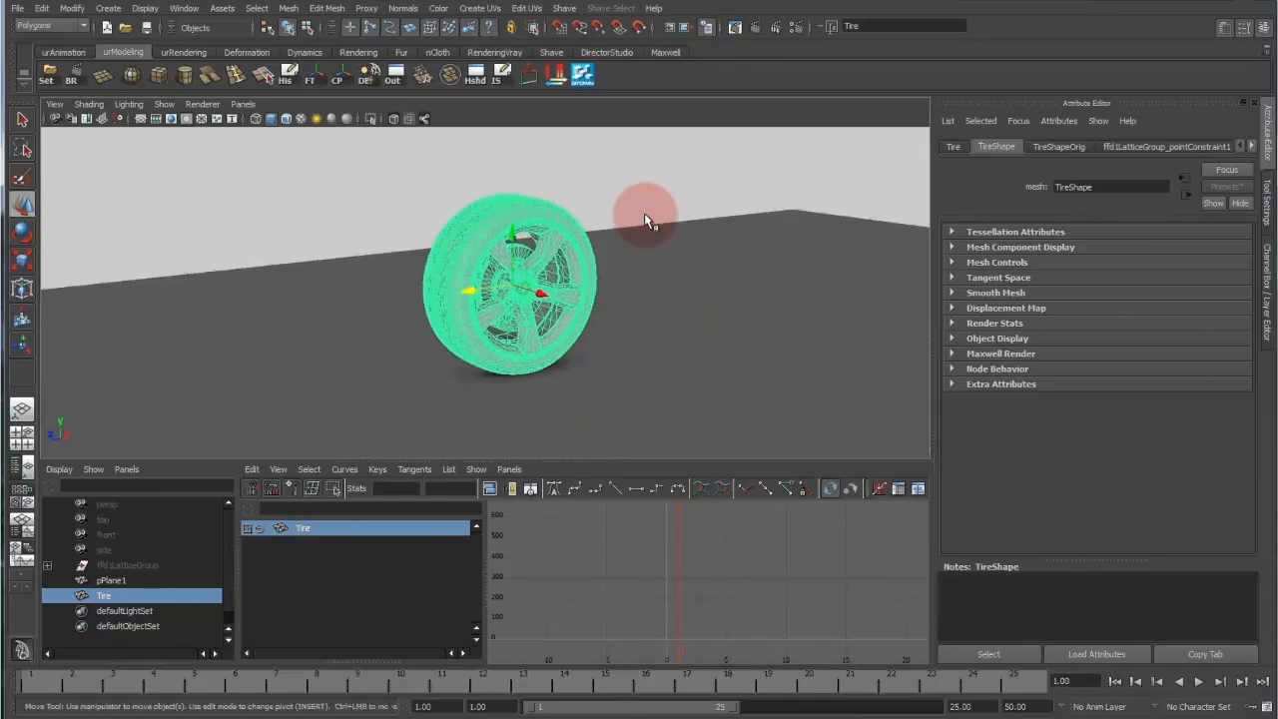
left_click(644, 213)
left_click_drag(645, 211, 749, 214)
- Switch to the Animation menu set and open the Set Driven Key window beside the wheel
left_click(52, 25)
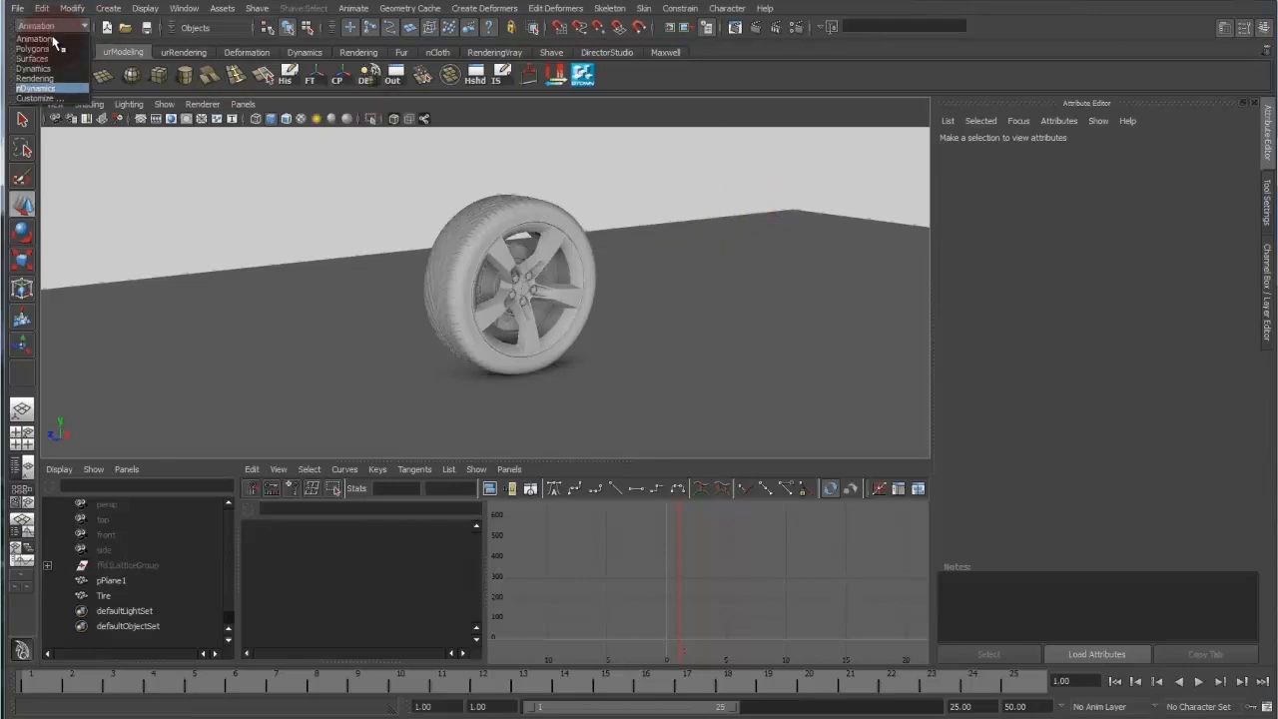
left_click(368, 120)
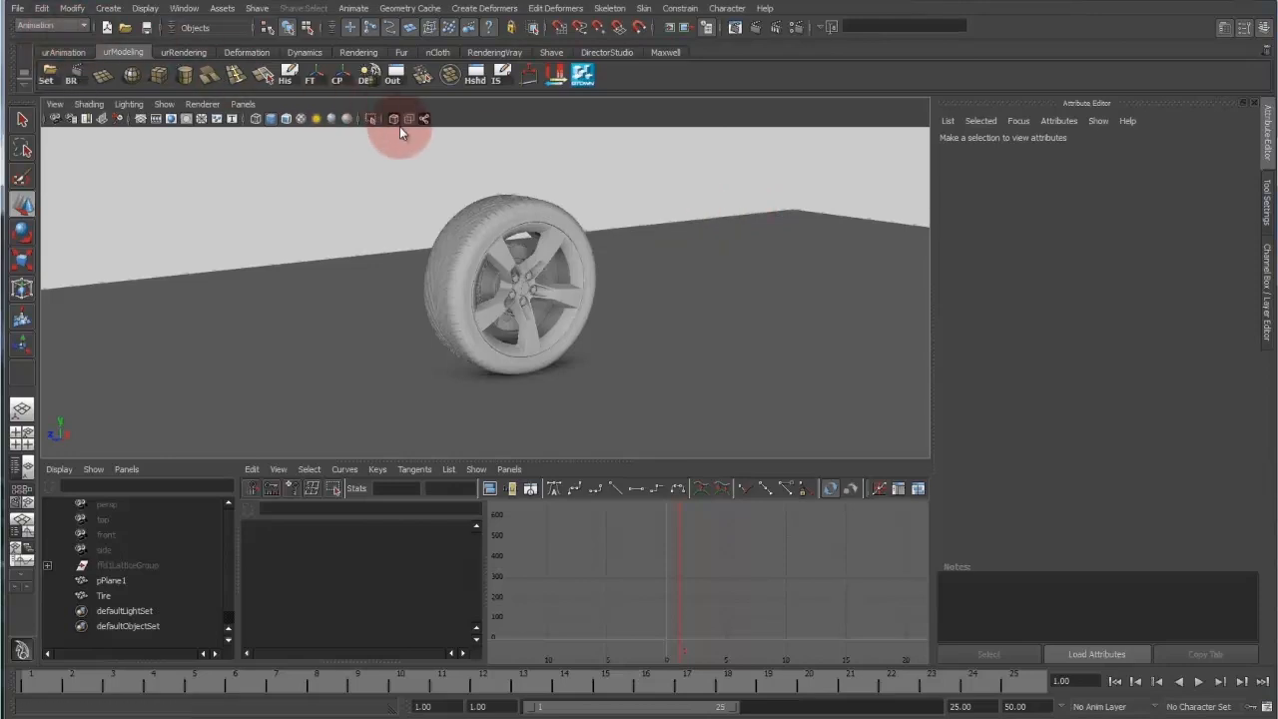
left_click(348, 10)
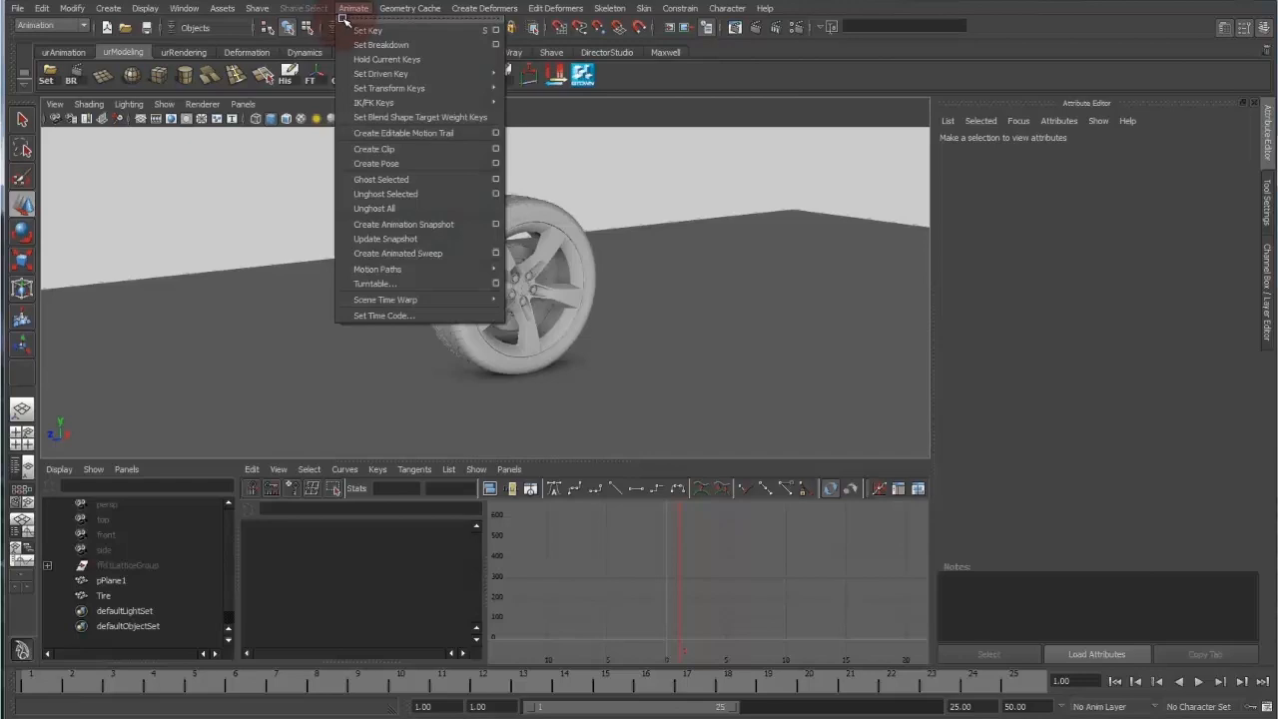
mouse_move(469, 73)
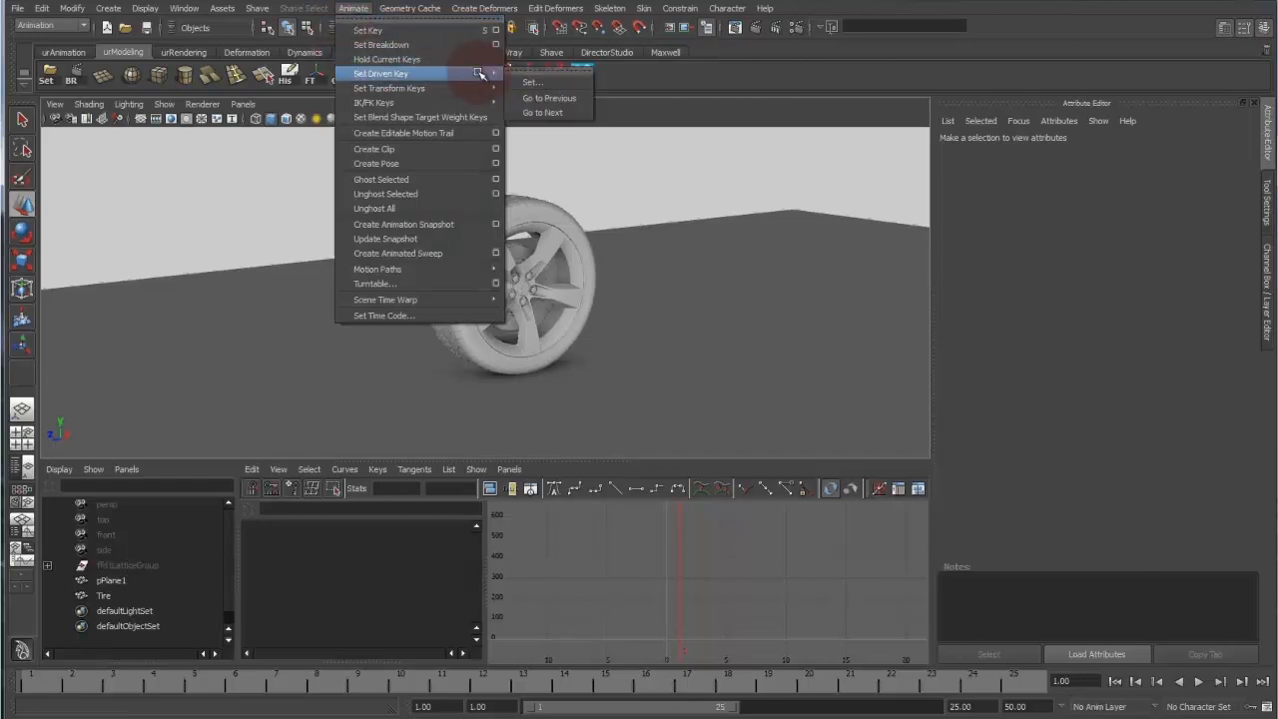
left_click(535, 80)
left_click_drag(1002, 101, 984, 64)
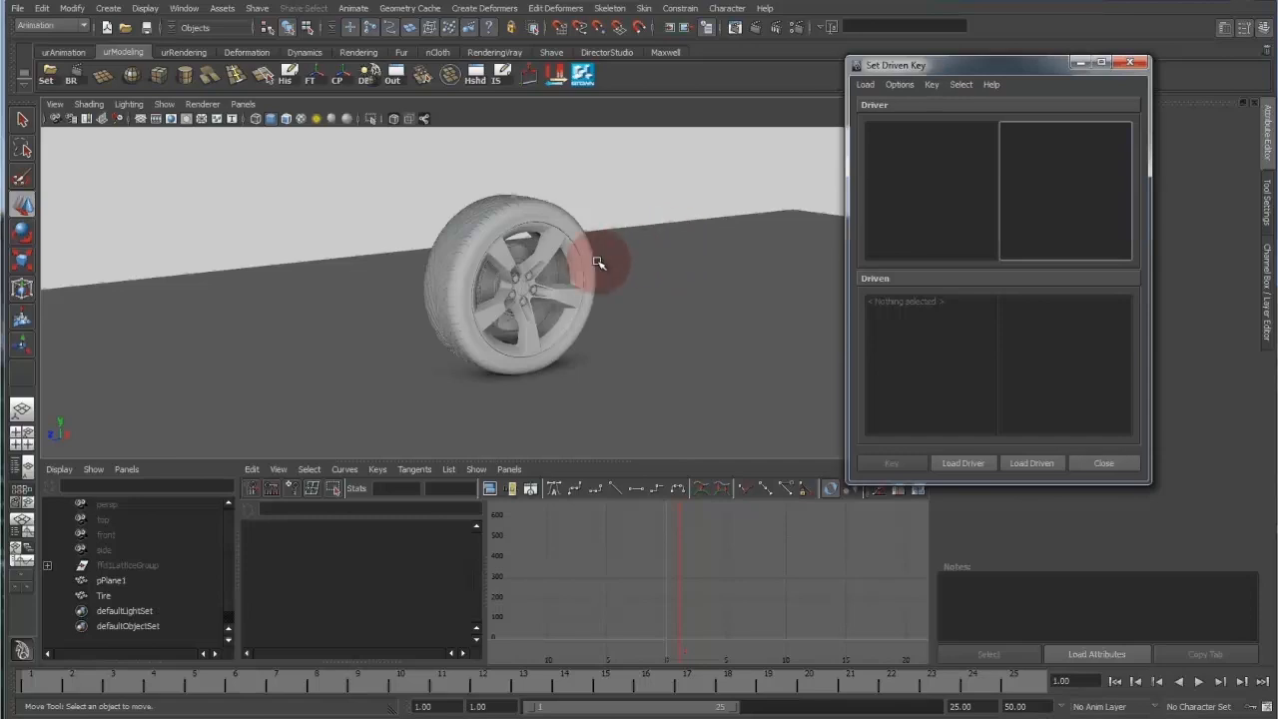
- Load the Tire as both the driver and the driven object for the driven key
left_click(105, 595)
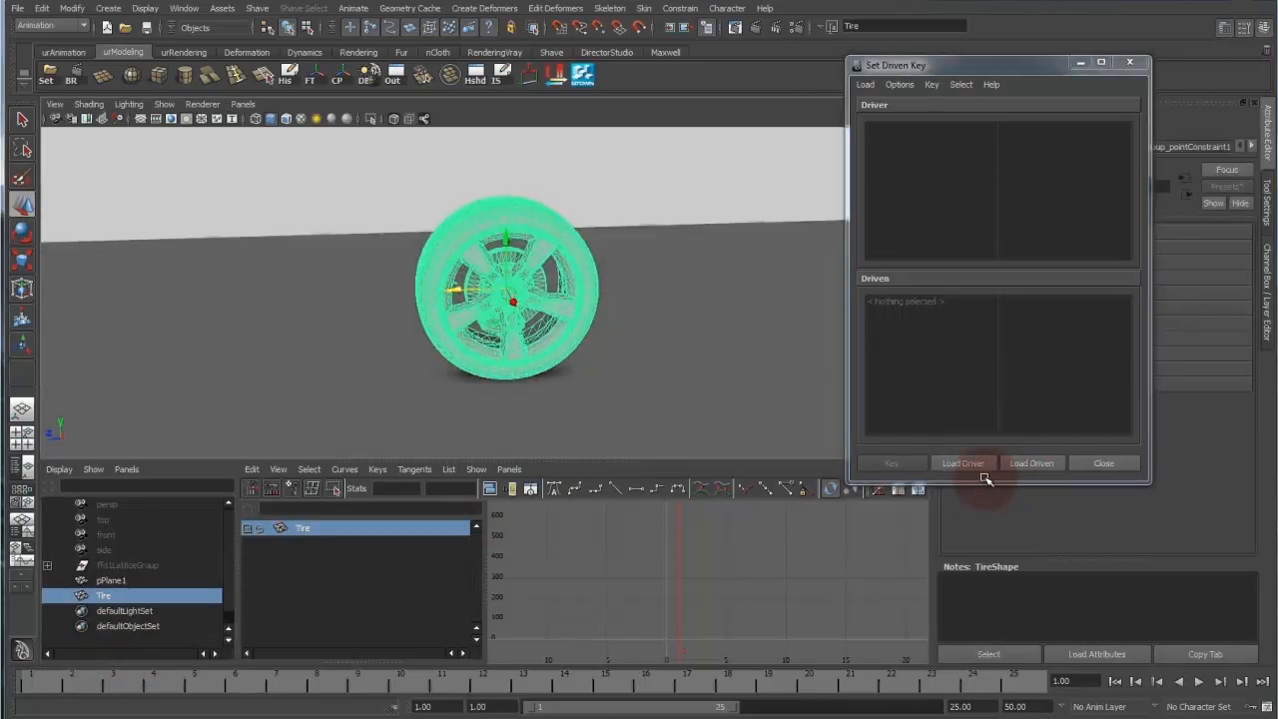
left_click(977, 464)
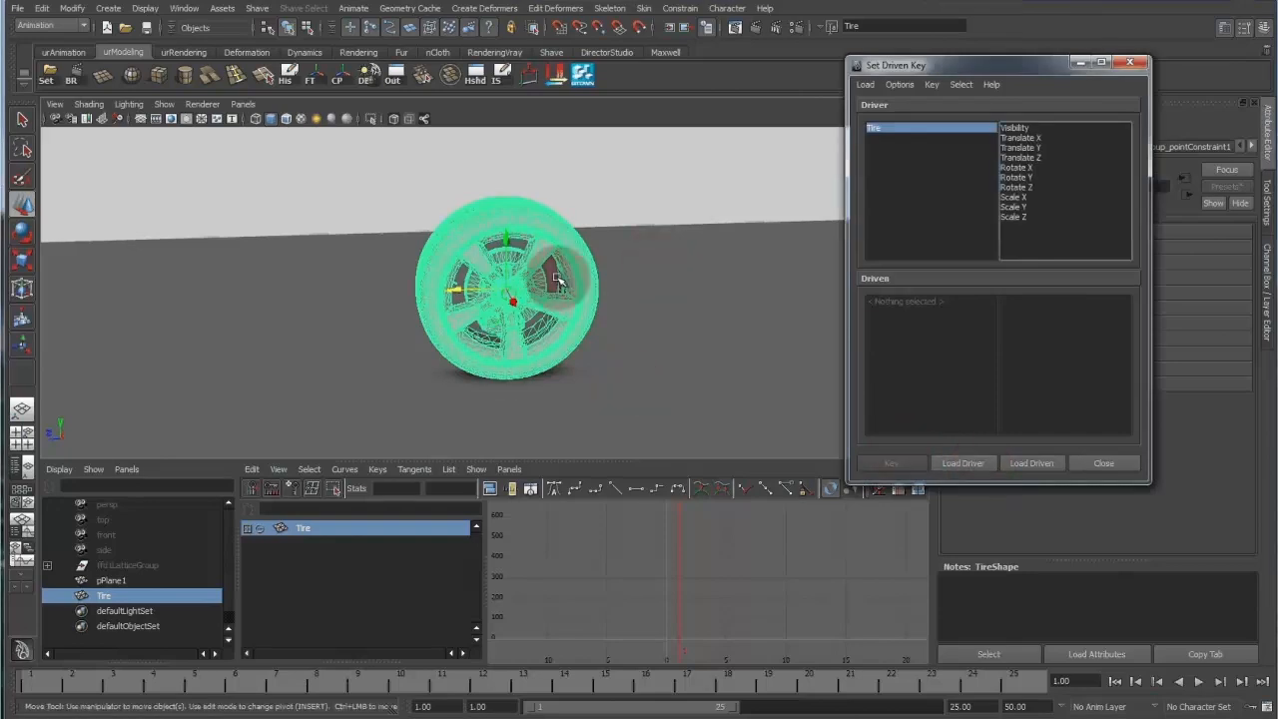
left_click(1035, 463)
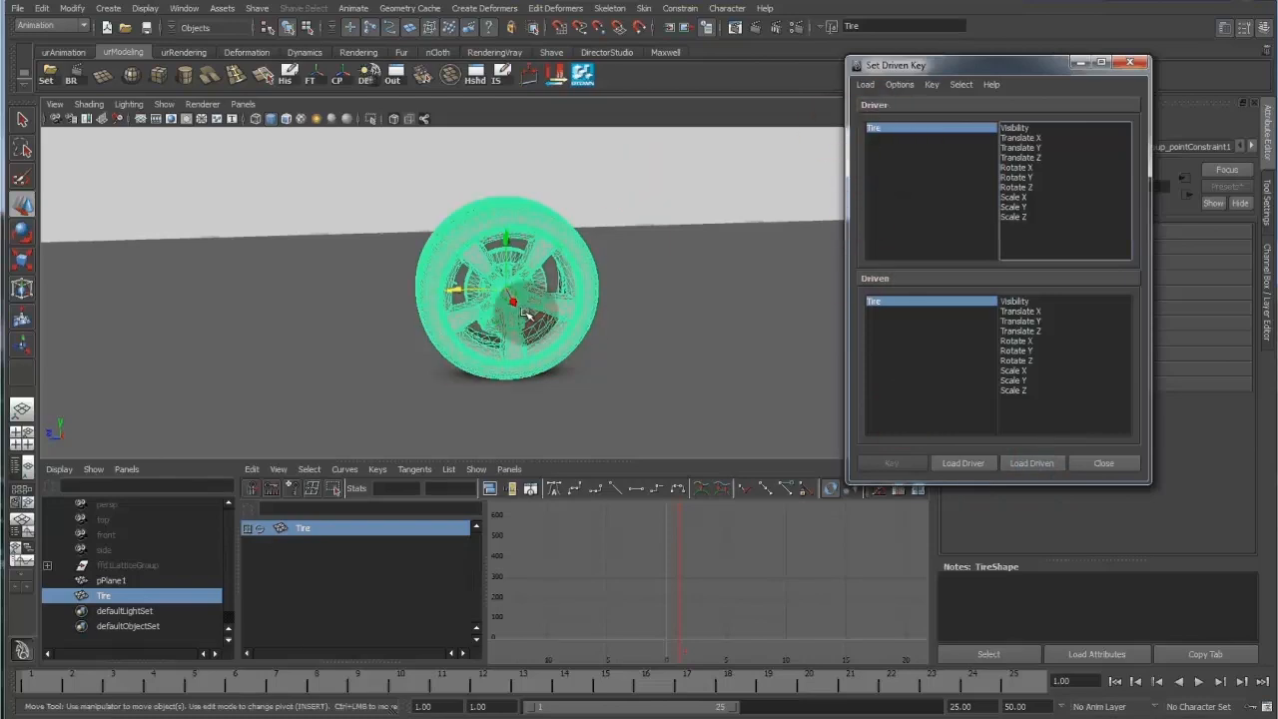
- Choose Translate Z as the driver and Rotate X as the driven attribute, and key the Tire's starting pose
mouse_move(559, 283)
left_mouse_down("alt")
mouse_move(580, 231)
mouse_move(575, 263)
mouse_move(636, 313)
mouse_move(622, 229)
mouse_move(539, 274)
mouse_move(599, 287)
mouse_move(271, 289)
mouse_move(527, 299)
left_mouse_up("alt")
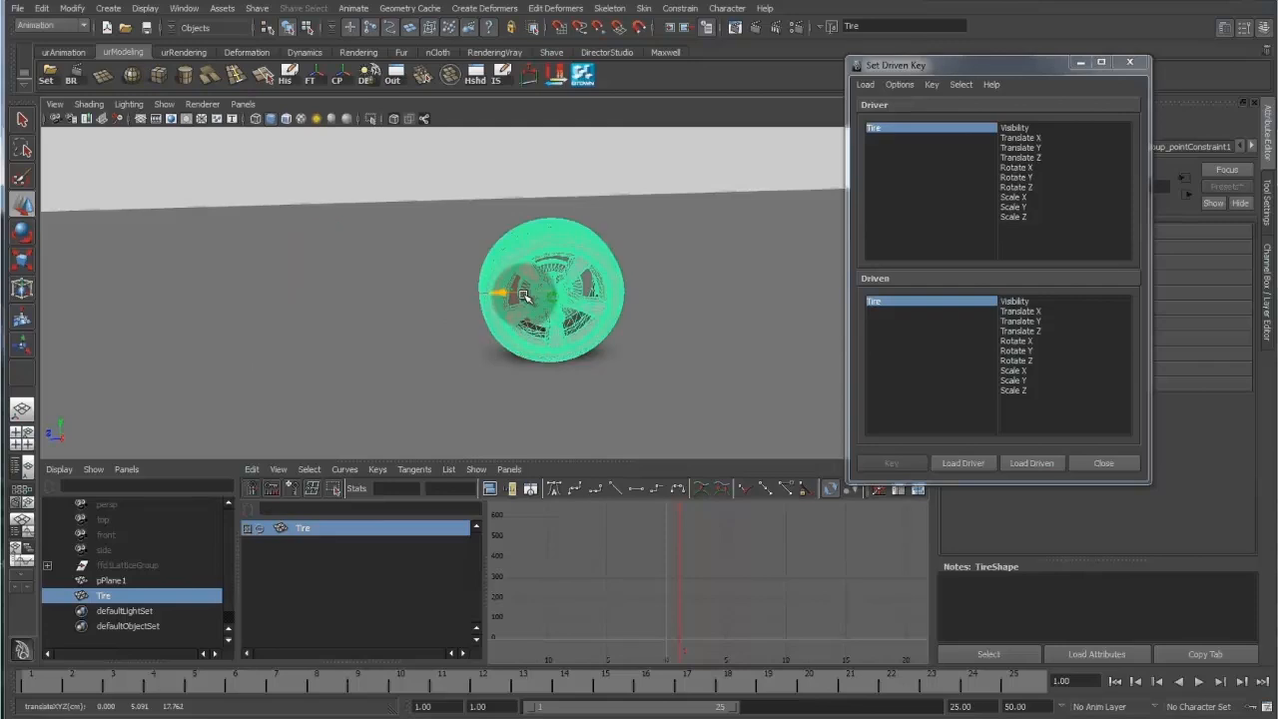
left_click(1056, 216)
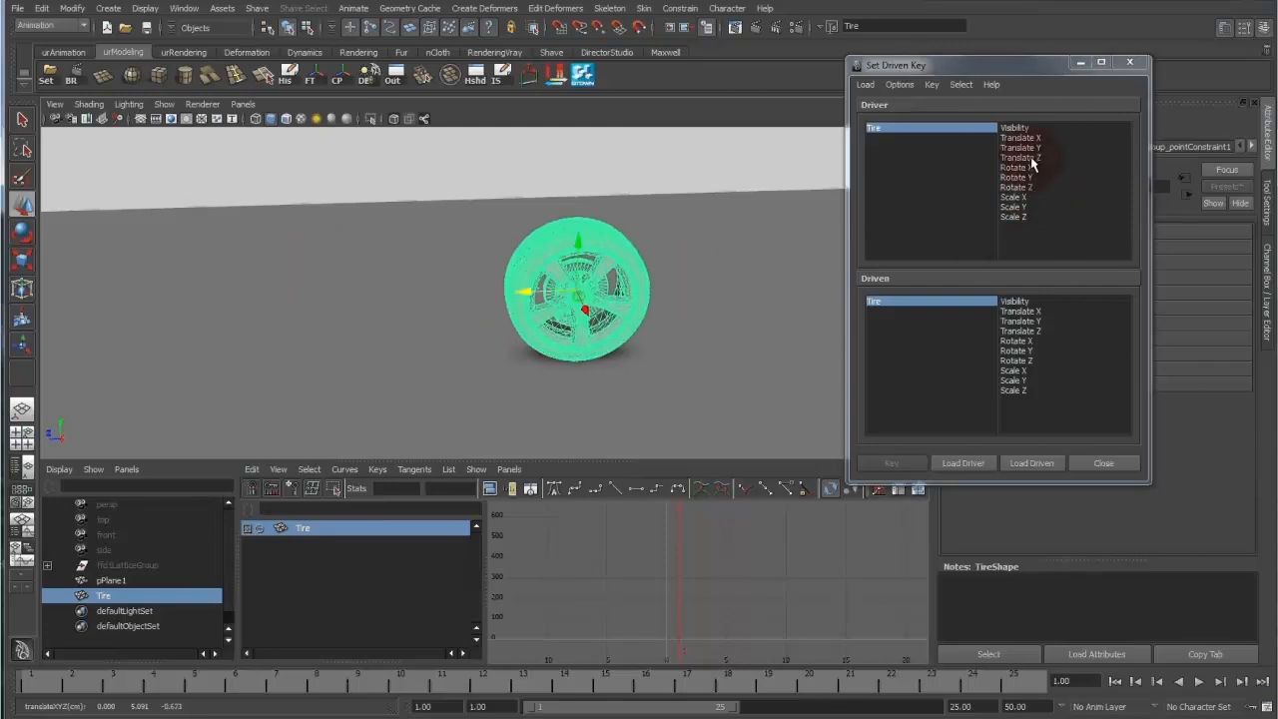
left_click(1001, 159)
left_click_drag(443, 287, 635, 335, "alt")
key("e")
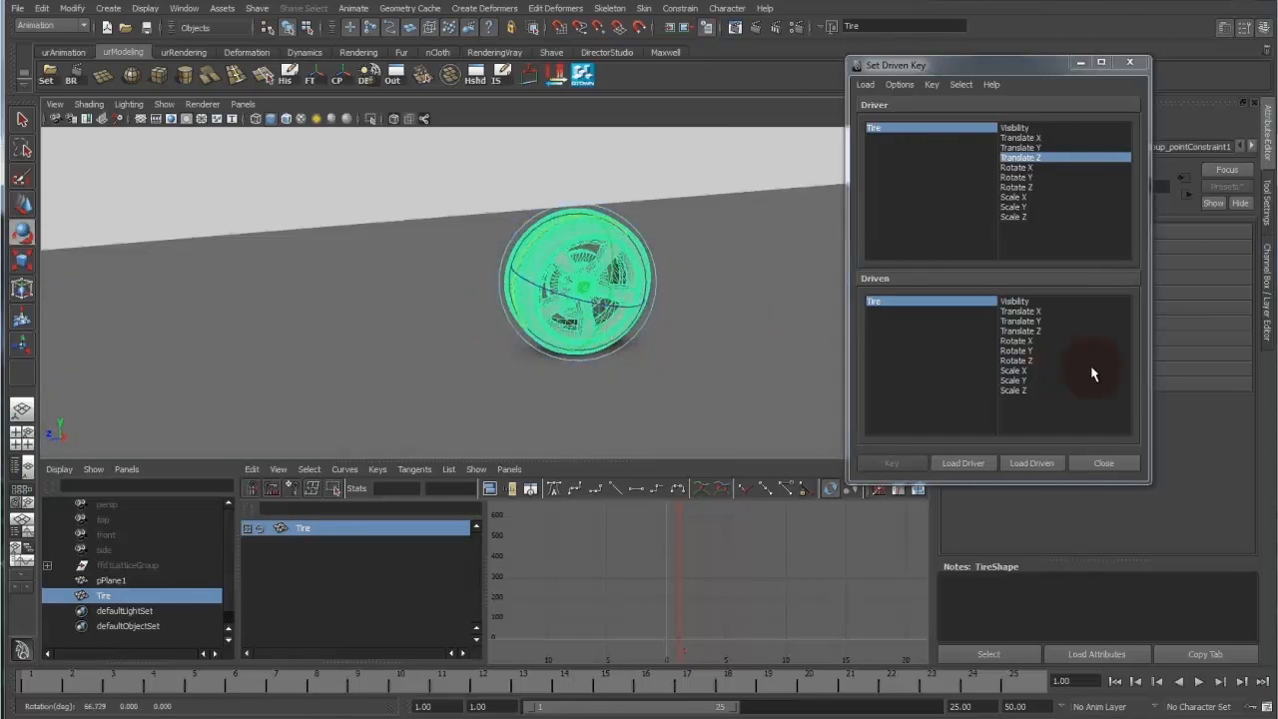
left_click(1022, 341)
left_click_drag(636, 249, 675, 231, "alt")
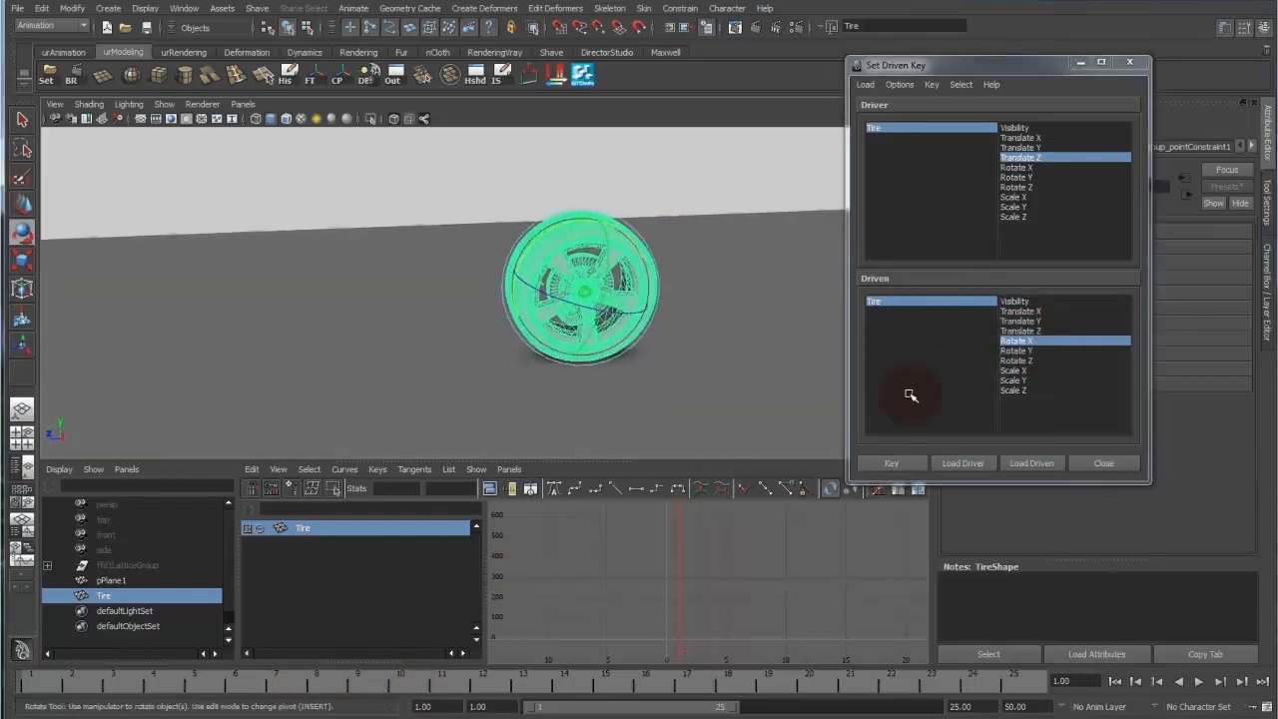
left_click(894, 464)
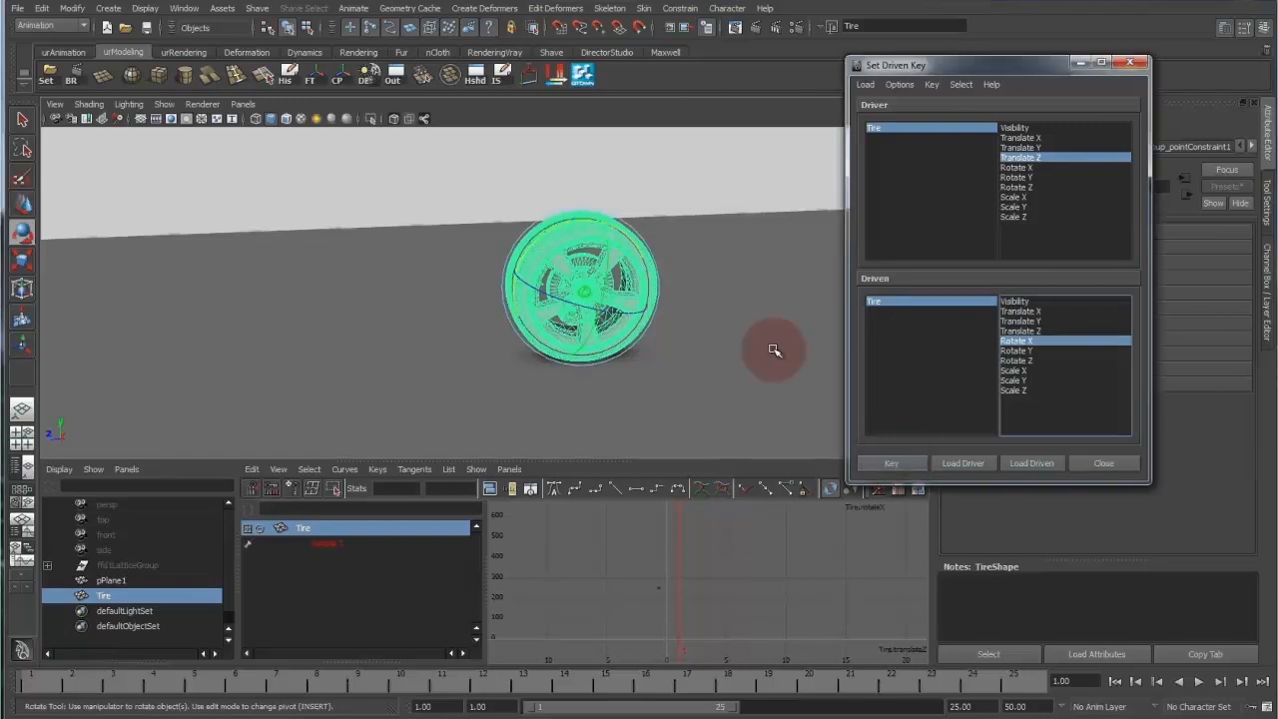
- Move the Tire forward to about 9.2 in Z, rotate it about X to about 369 degrees, and set the second driven key
middle_click_drag(618, 206, 619, 203, "alt")
key("w")
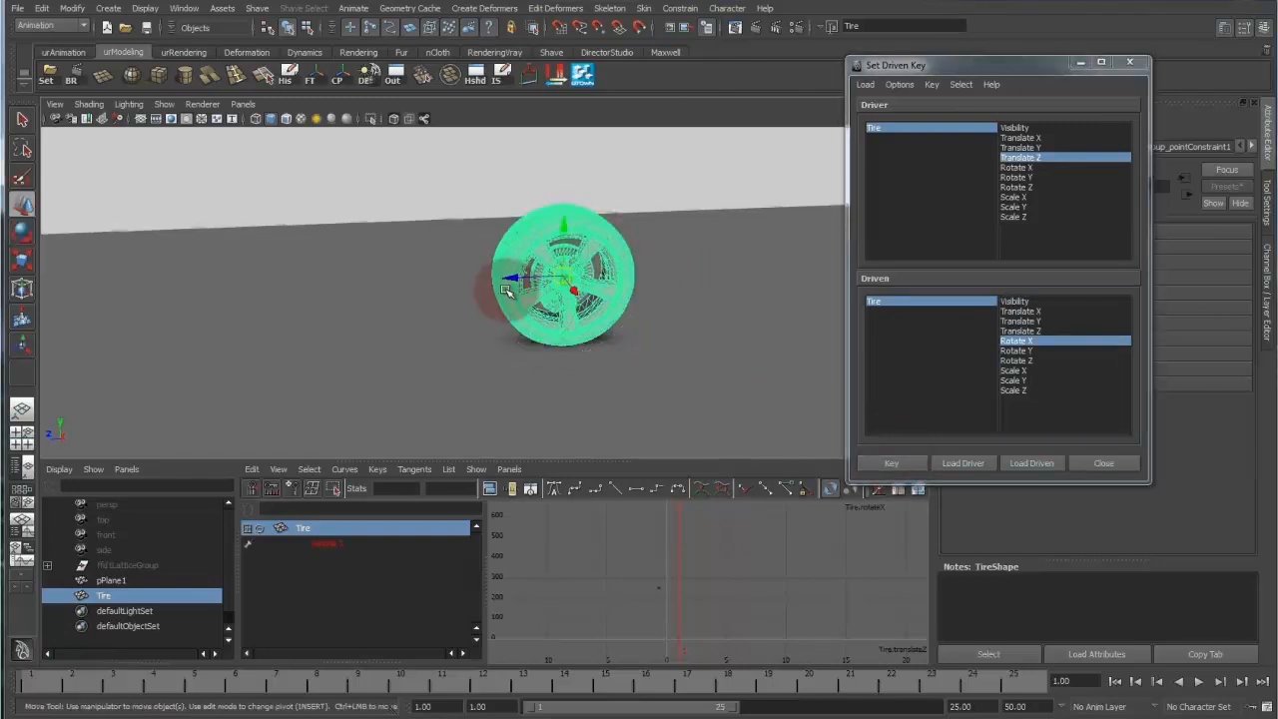
left_click_drag(511, 276, 387, 278)
key("e")
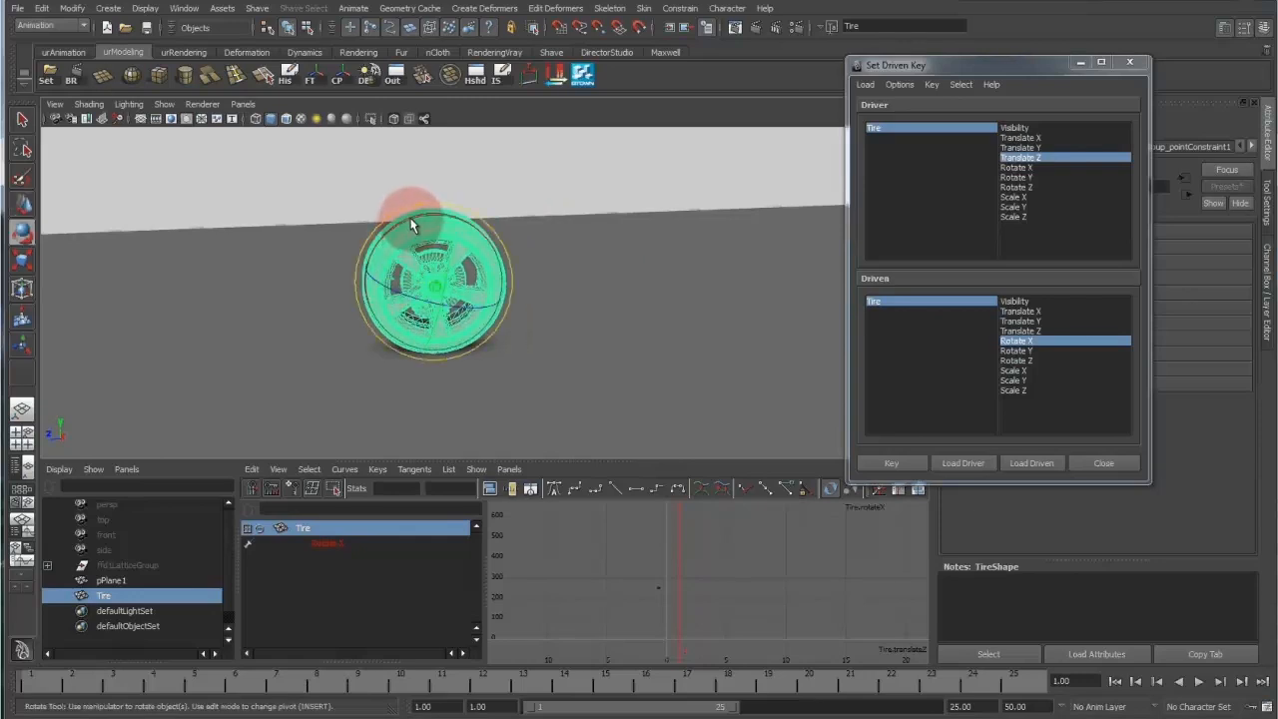
left_click_drag(409, 219, 351, 363)
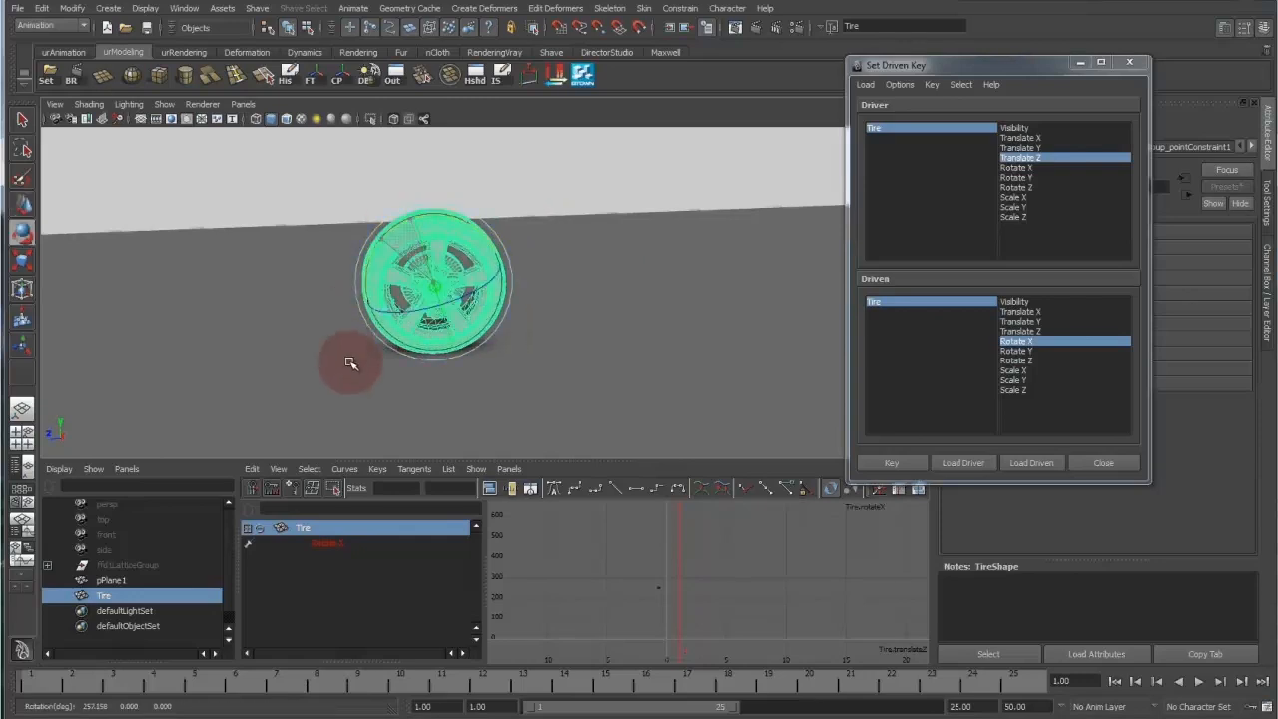
left_click(895, 465)
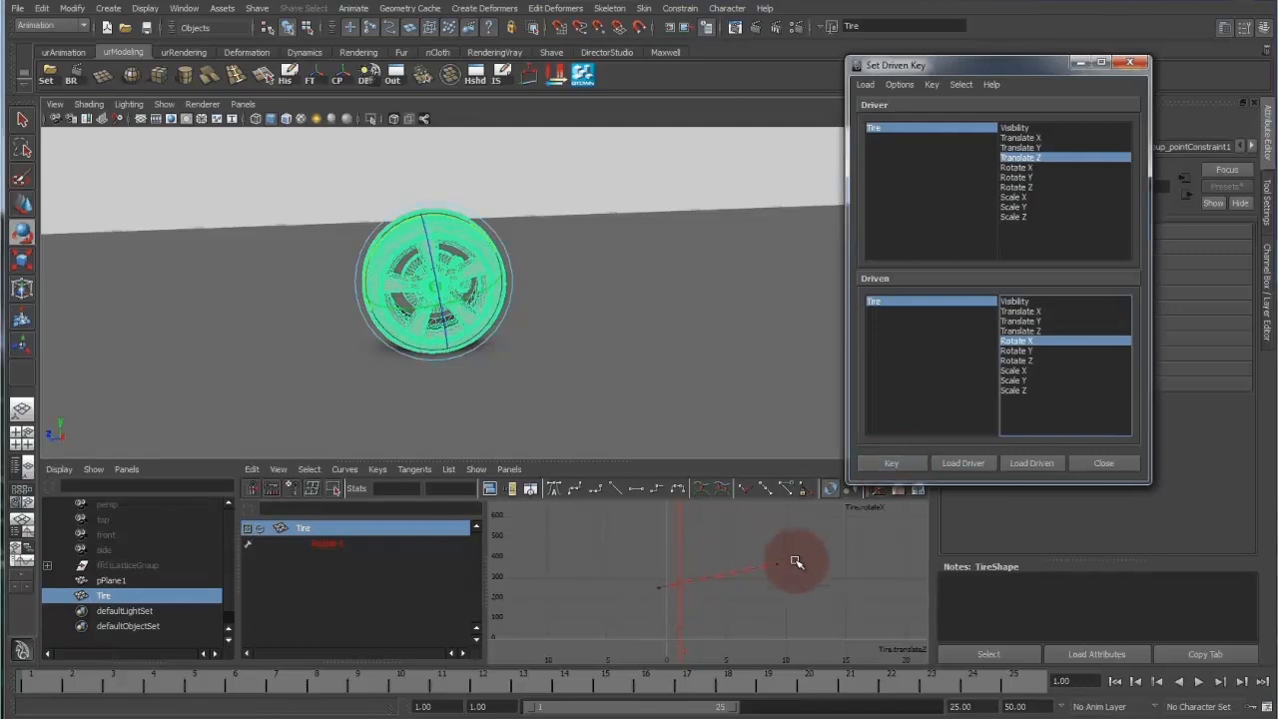
left_click(1097, 463)
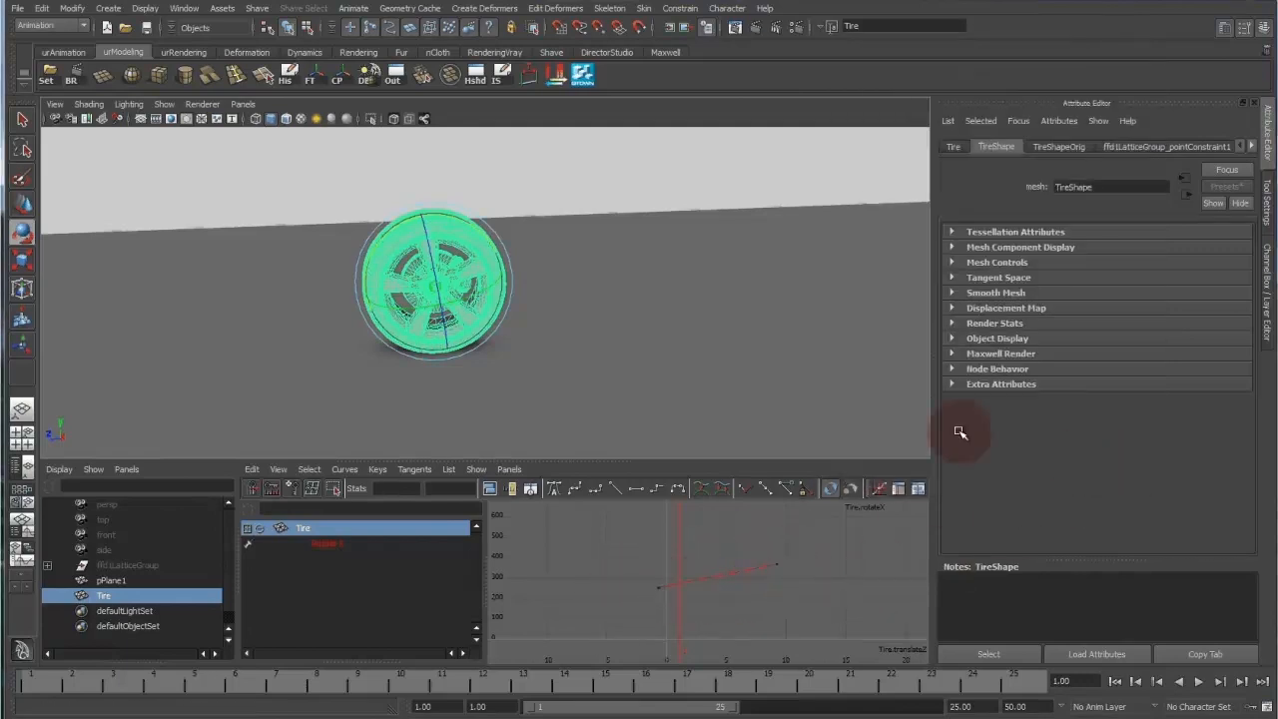
- Move the Tire back along Z to check how it rolls between the two driven keys
key("w")
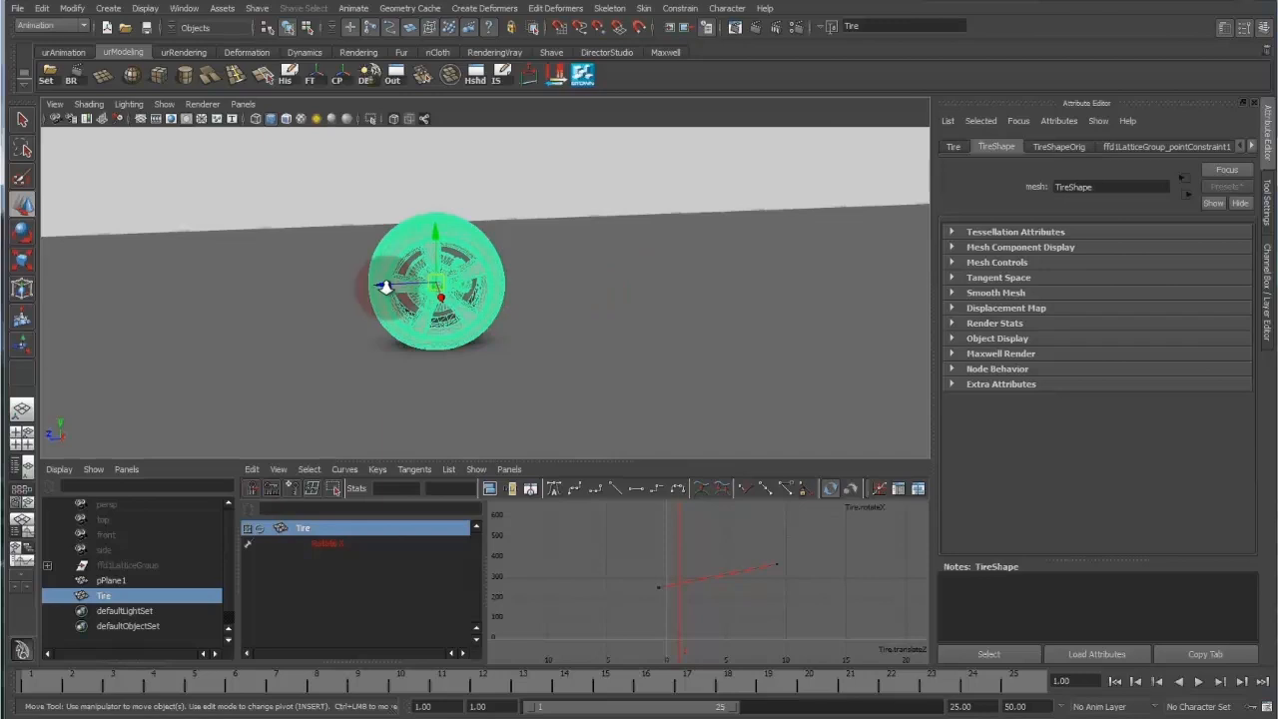
left_click_drag(384, 287, 456, 279)
left_click(198, 101)
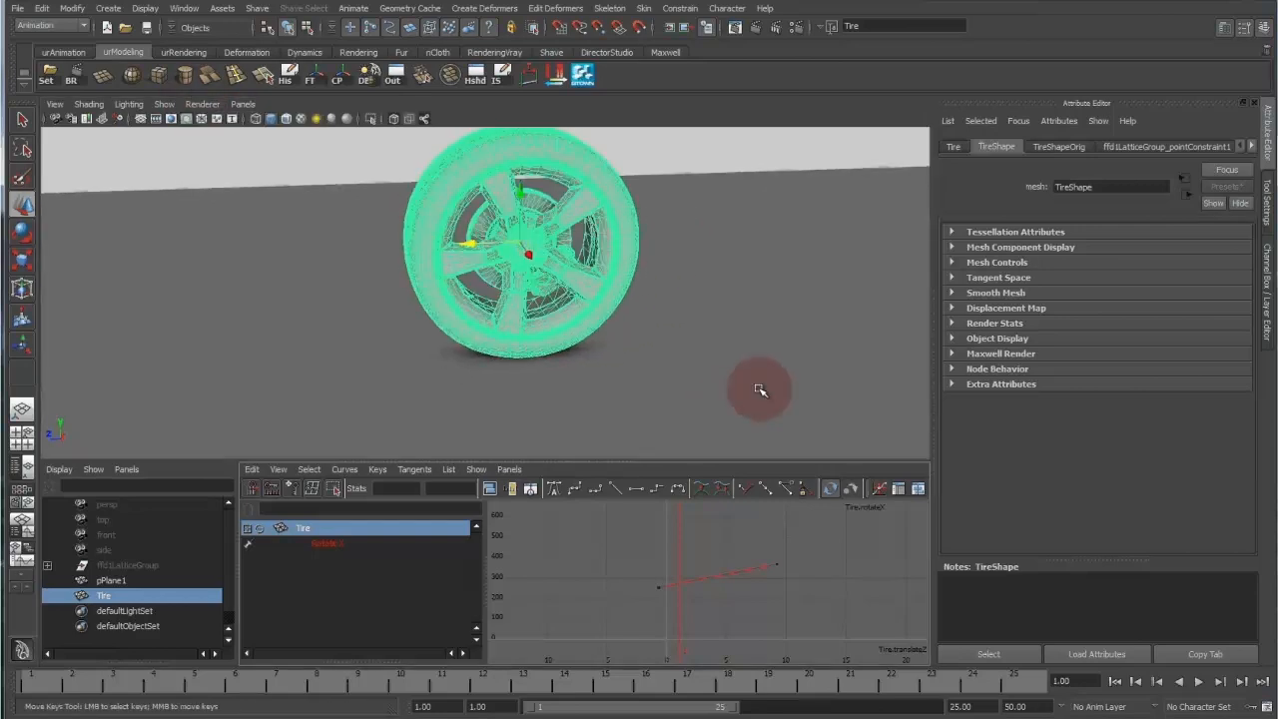
scroll(755, 268, "down", 2)
- Raise the second Rotate X key on the graph to about 936 and slide the Tire along Z to test the spin
left_click_drag(757, 547, 801, 610)
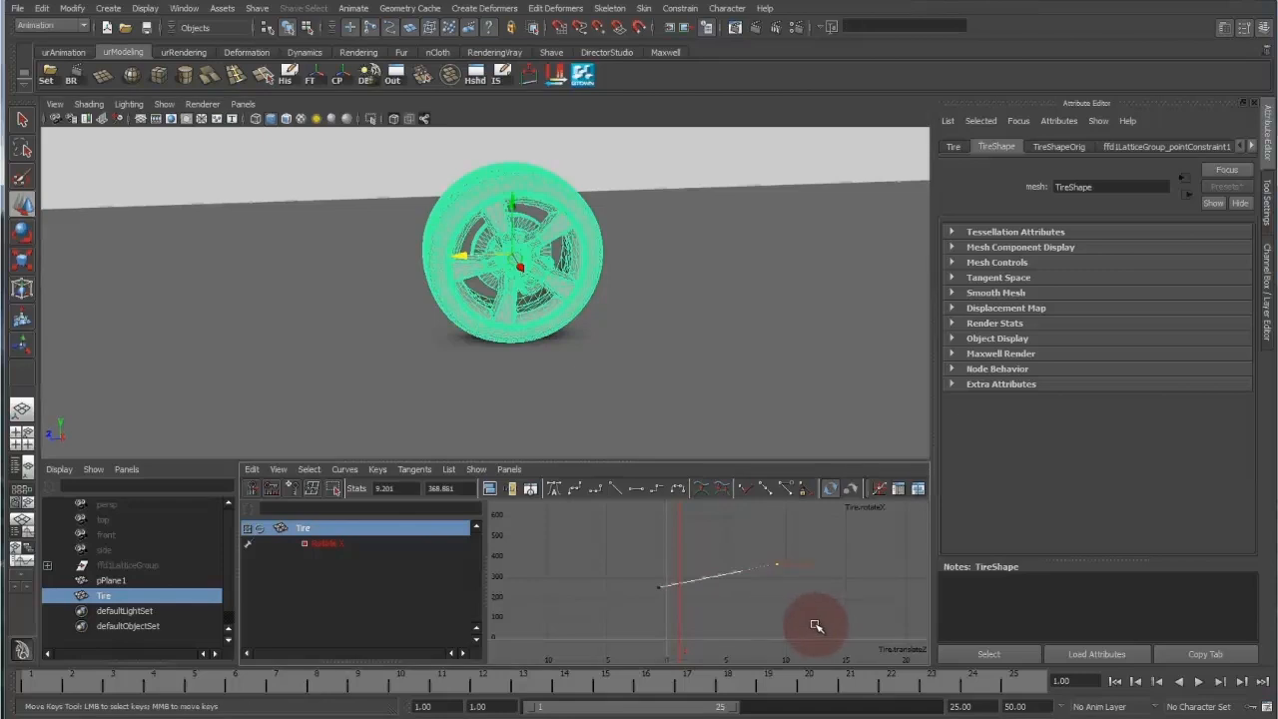
middle_click_drag(816, 620, 811, 480)
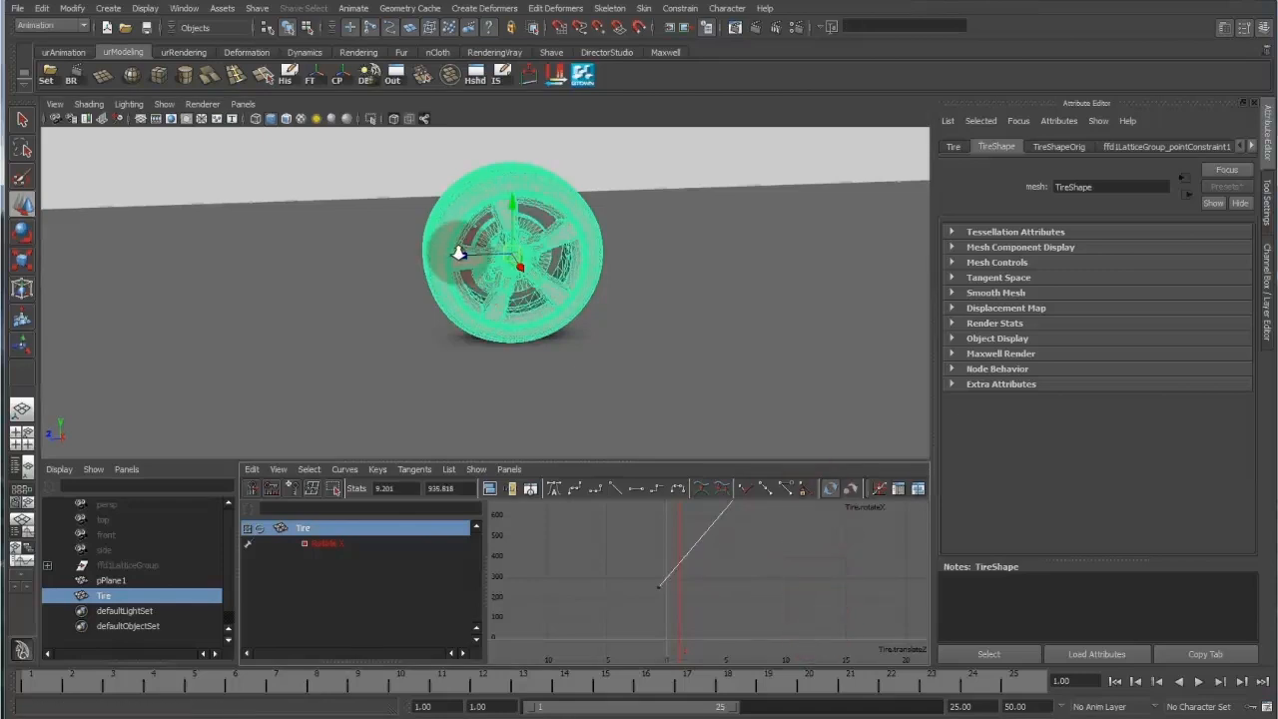
mouse_move(477, 253)
left_mouse_down()
mouse_move(599, 250)
mouse_move(494, 253)
left_mouse_up()
- Lower the second Rotate X key to about 332 and slide the Tire along Z to test the roll
scroll(683, 580, "down", 4)
middle_click_drag(722, 565, 686, 561, "alt")
scroll(730, 569, "up", 3)
middle_click_drag(696, 506, 770, 604, "alt")
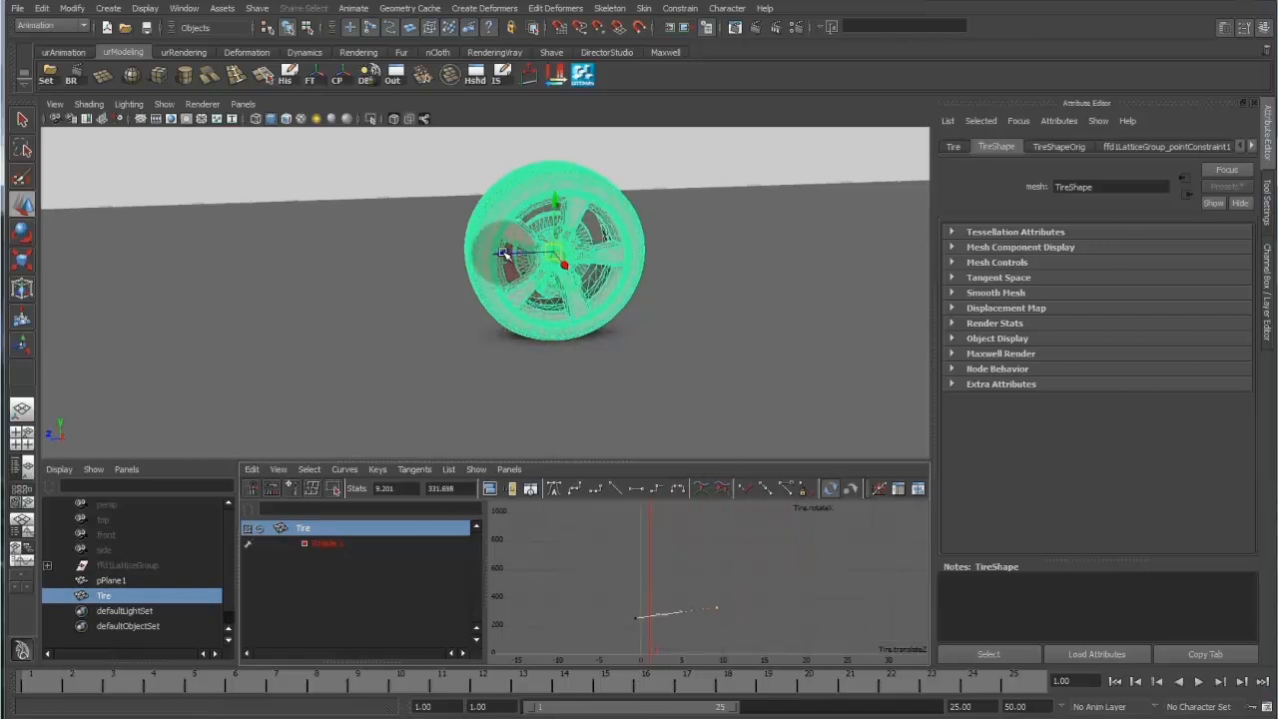
left_click_drag(503, 251, 433, 276)
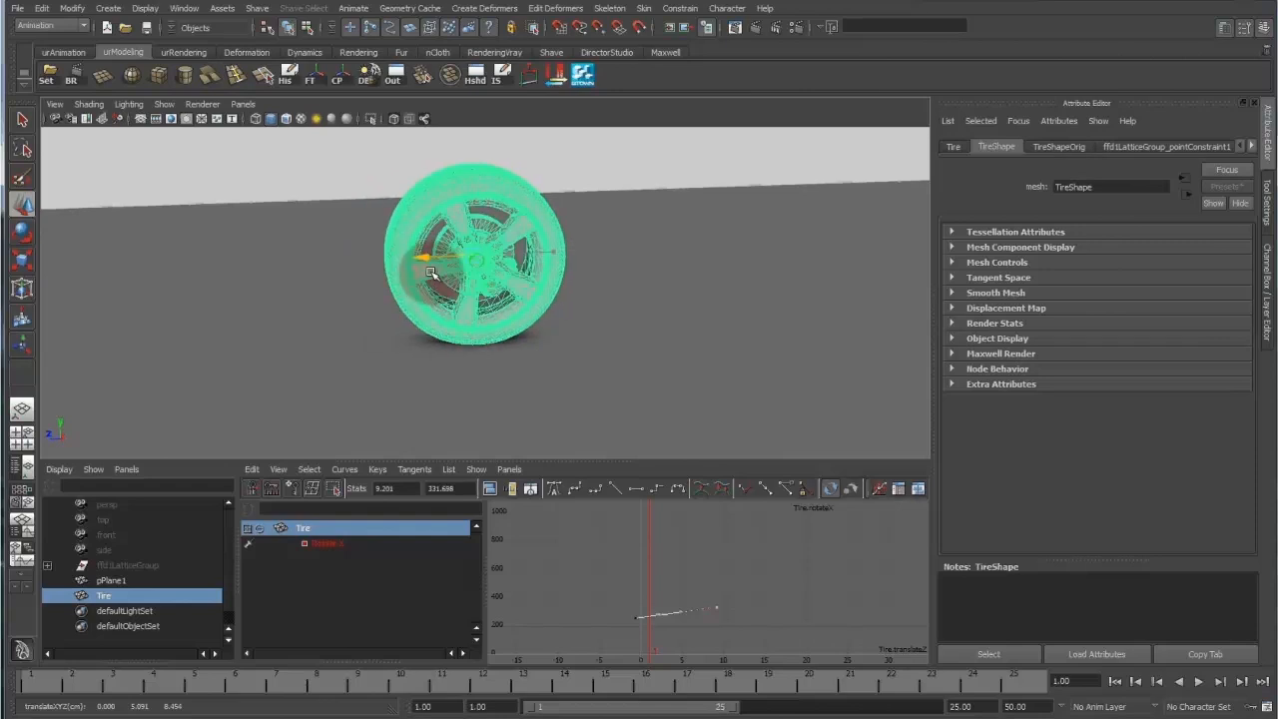
- Raise the second Rotate X key to about 413 and move the Tire slightly along Z
mouse_move(796, 614)
middle_mouse_down()
mouse_move(795, 589)
mouse_move(795, 604)
middle_mouse_up()
mouse_move(429, 256)
left_mouse_down()
mouse_move(486, 258)
mouse_move(412, 256)
left_mouse_up()
- Switch the viewport renderer and slide the Tire along Z to check its ground contact up close
left_click_drag(493, 296, 475, 277, "alt")
mouse_move(517, 346)
right_mouse_down("alt")
mouse_move(501, 342)
mouse_move(540, 463)
right_mouse_up("alt")
right_click_drag(527, 404, 557, 387, "alt")
middle_click_drag(560, 382, 585, 372, "alt")
left_click(206, 104)
left_click(240, 117)
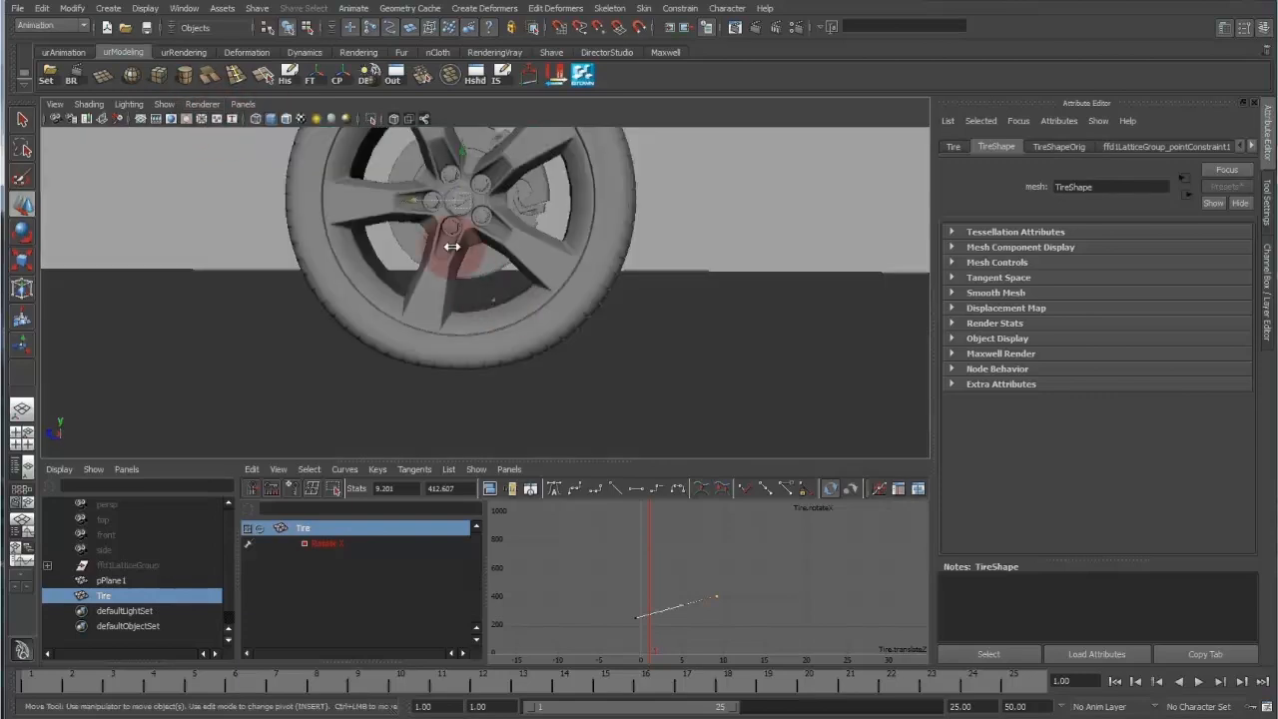
left_click_drag(422, 205, 606, 246)
- Fine-tune the second Rotate X key on the driven curve to about 401
right_click_drag(746, 617, 883, 535, "alt")
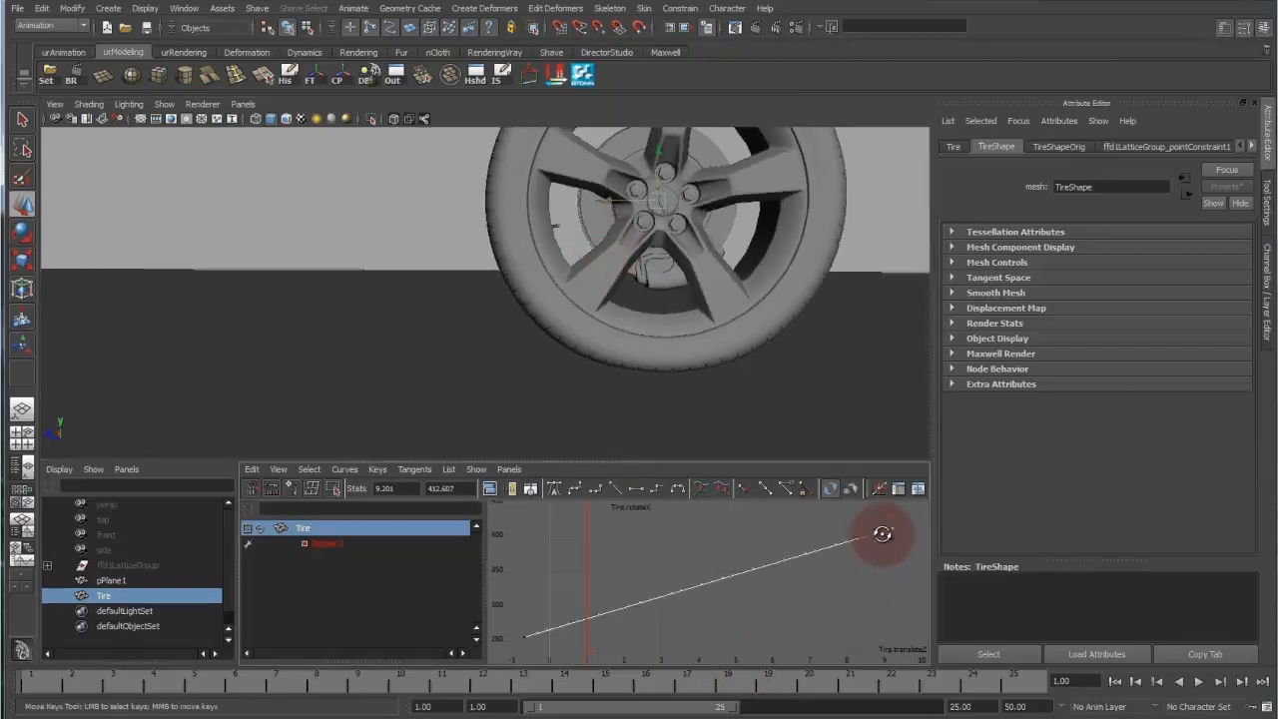
middle_click_drag(907, 525, 842, 532)
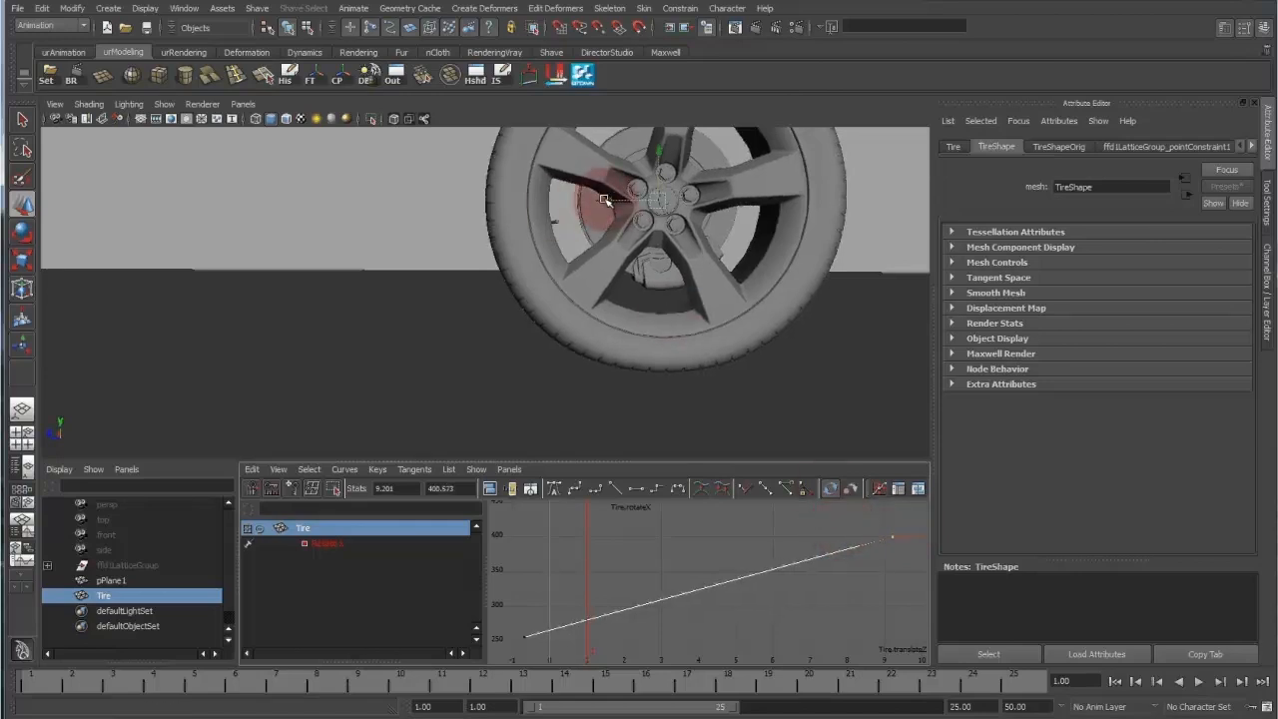
- Slide the Tire along Z and set the viewport renderer to Viewport 2.0
middle_click_drag(603, 204, 446, 212)
left_click_drag(573, 293, 569, 234, "alt")
left_click(203, 104)
left_click(211, 155)
left_click_drag(486, 249, 467, 216, "alt")
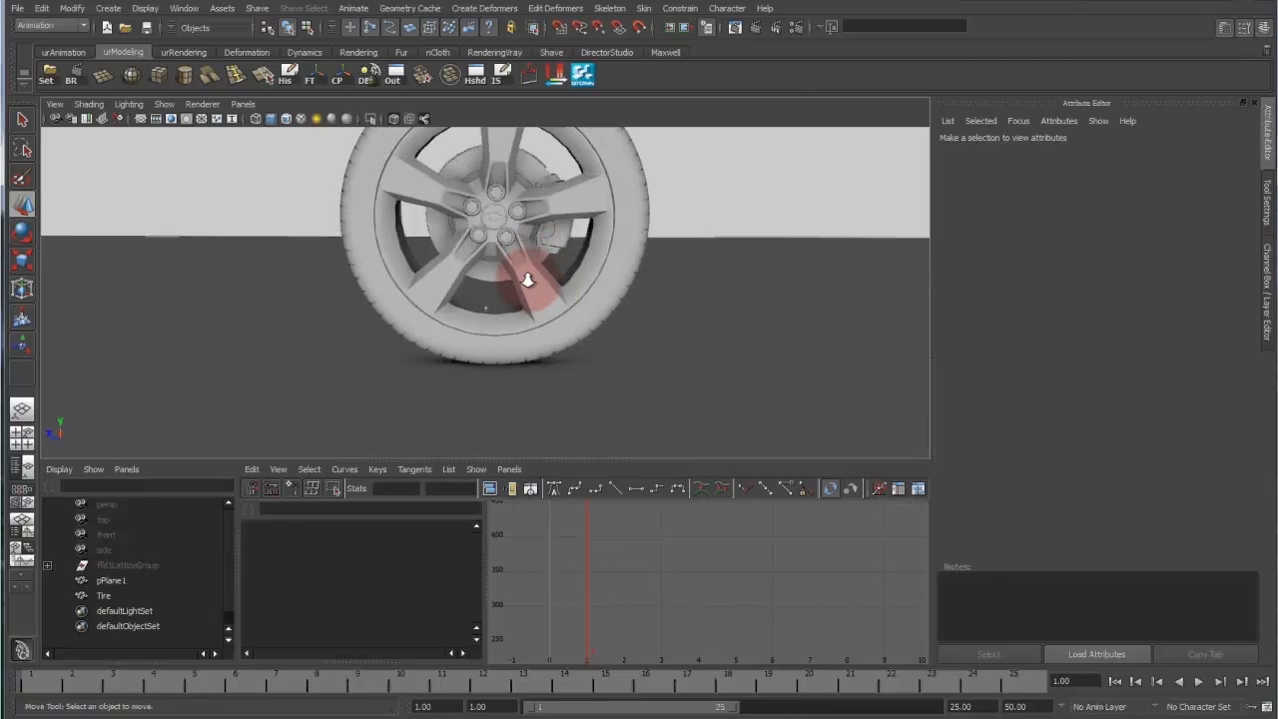
- Inspect the Tire's ground contact, then select it and slide it along Z to test the roll over a longer distance
middle_click_drag(528, 281, 528, 300, "alt")
right_click_drag(559, 173, 500, 158, "alt")
left_click(569, 182)
left_click_drag(498, 210, 507, 308, "alt")
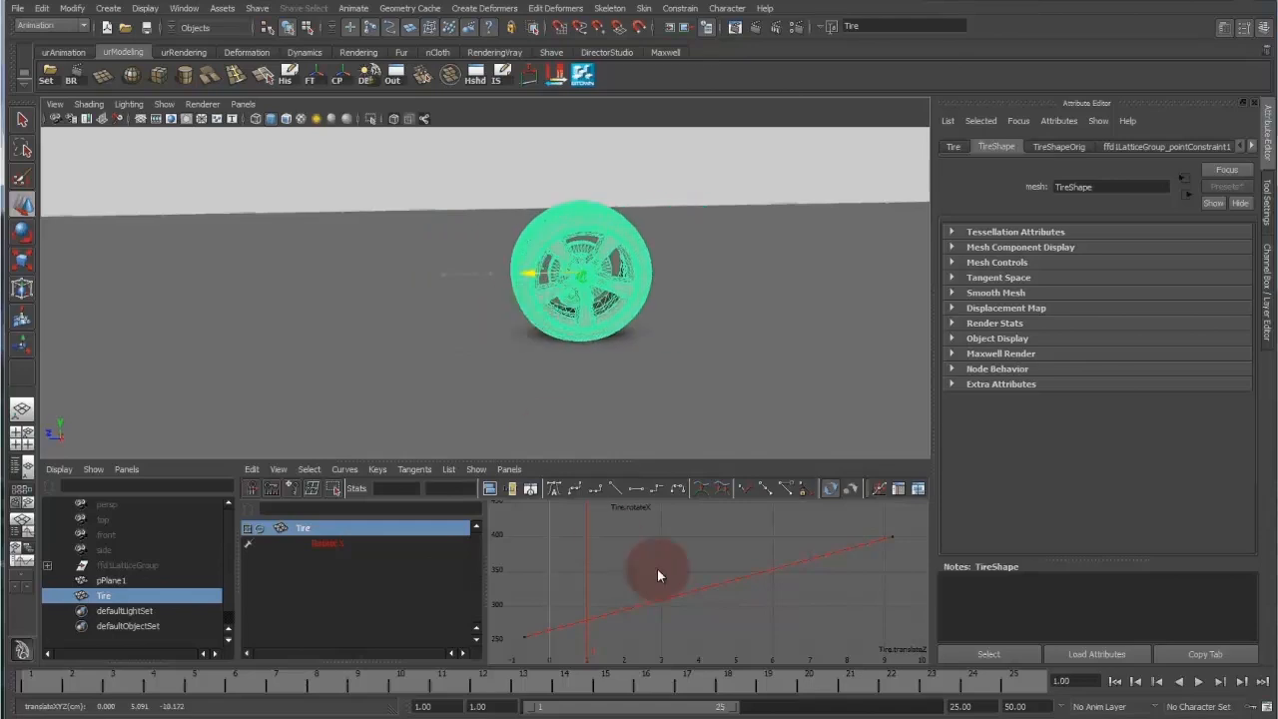
- Set the Post Infinity of the Tire's Rotate X driven curve to Cycle with Offset
right_click_drag(667, 551, 647, 560, "alt")
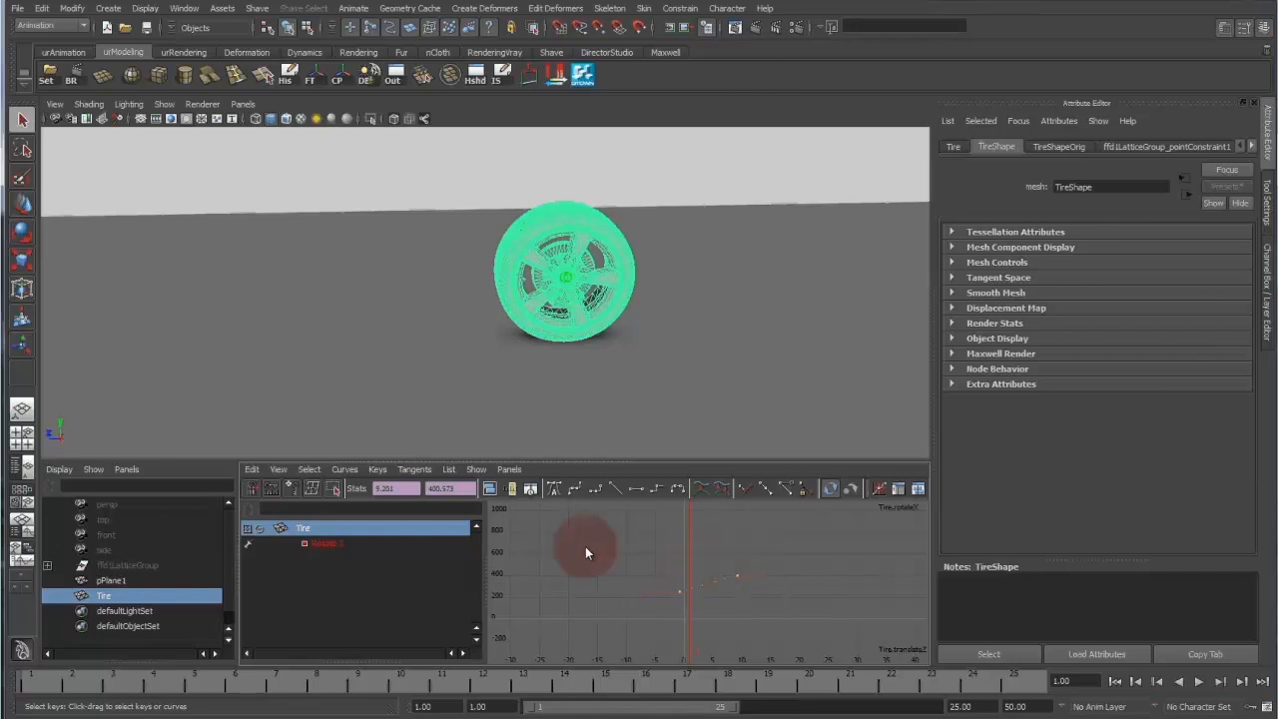
left_click(344, 470)
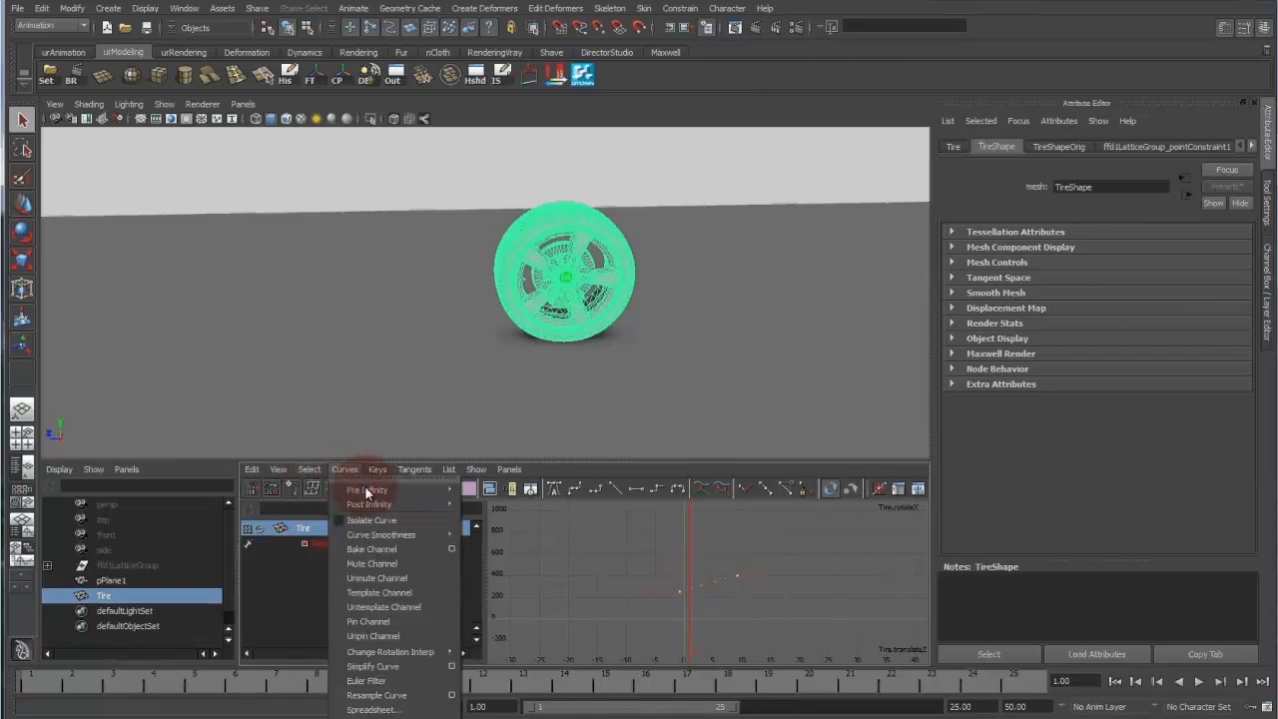
mouse_move(371, 505)
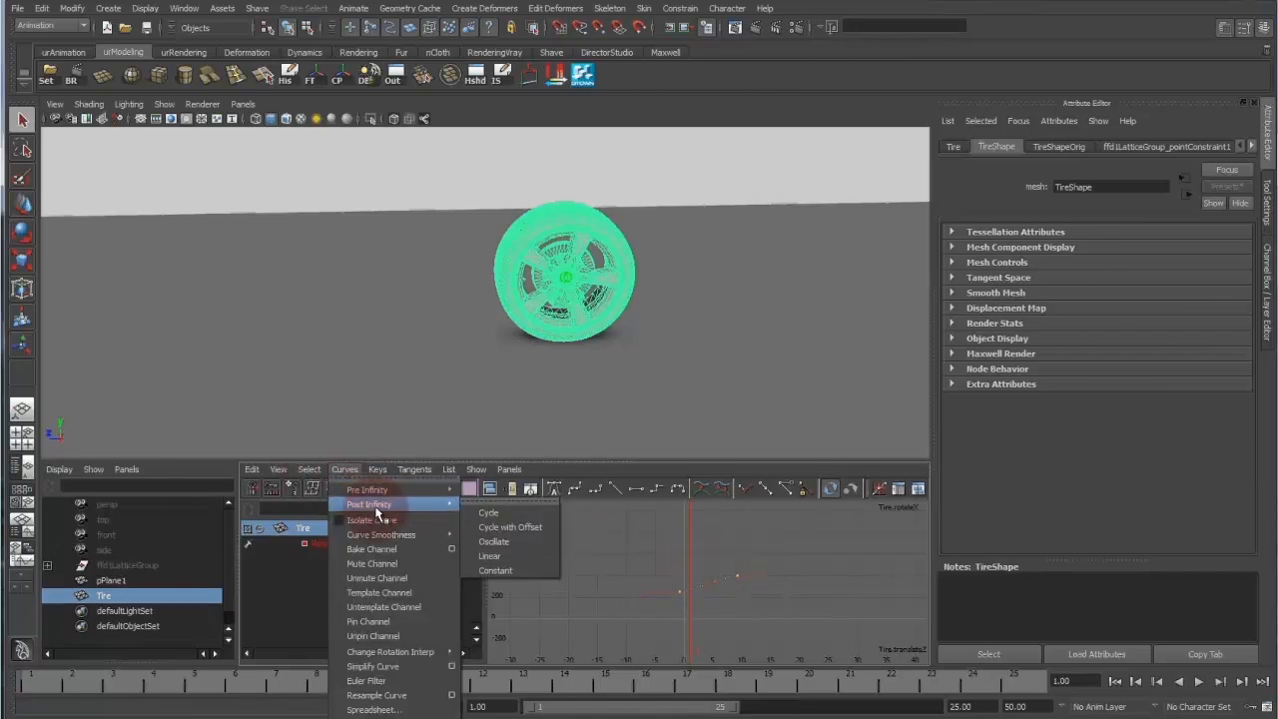
left_click(537, 526)
- Turn on the Infinity display in the Graph Editor for the Rotate X curve
left_click(341, 472)
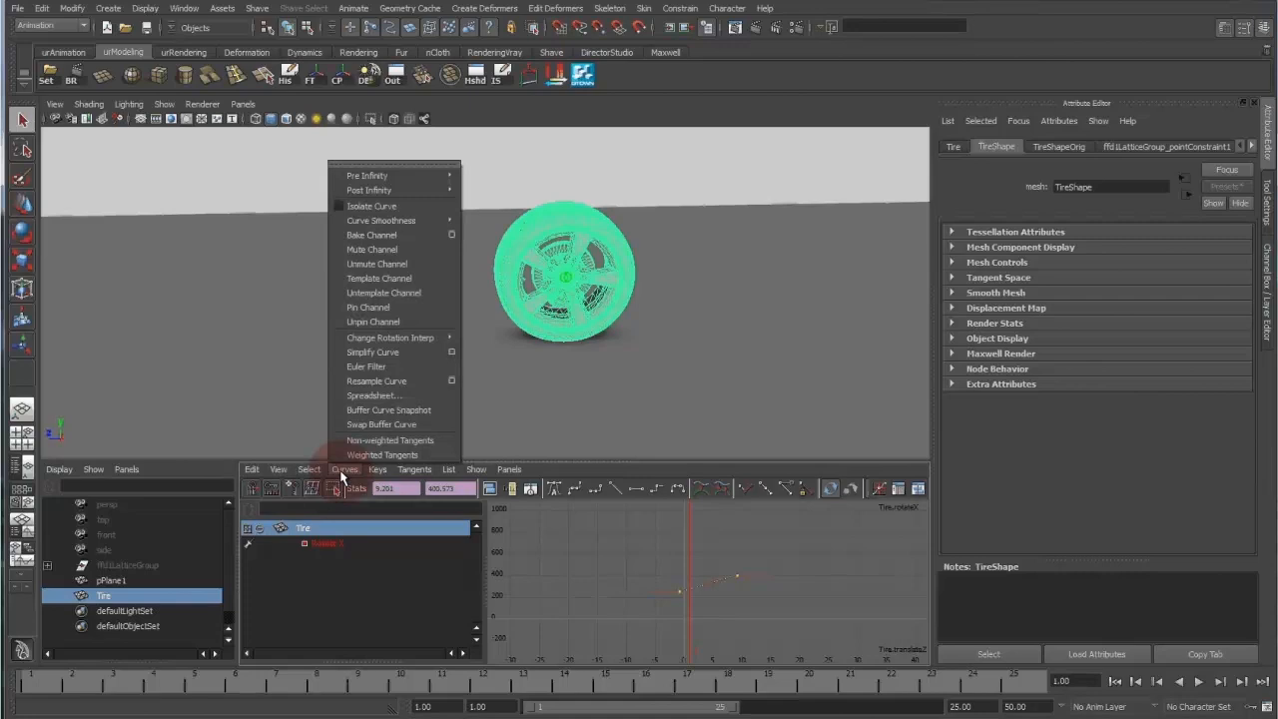
left_click(341, 475)
left_click(282, 469)
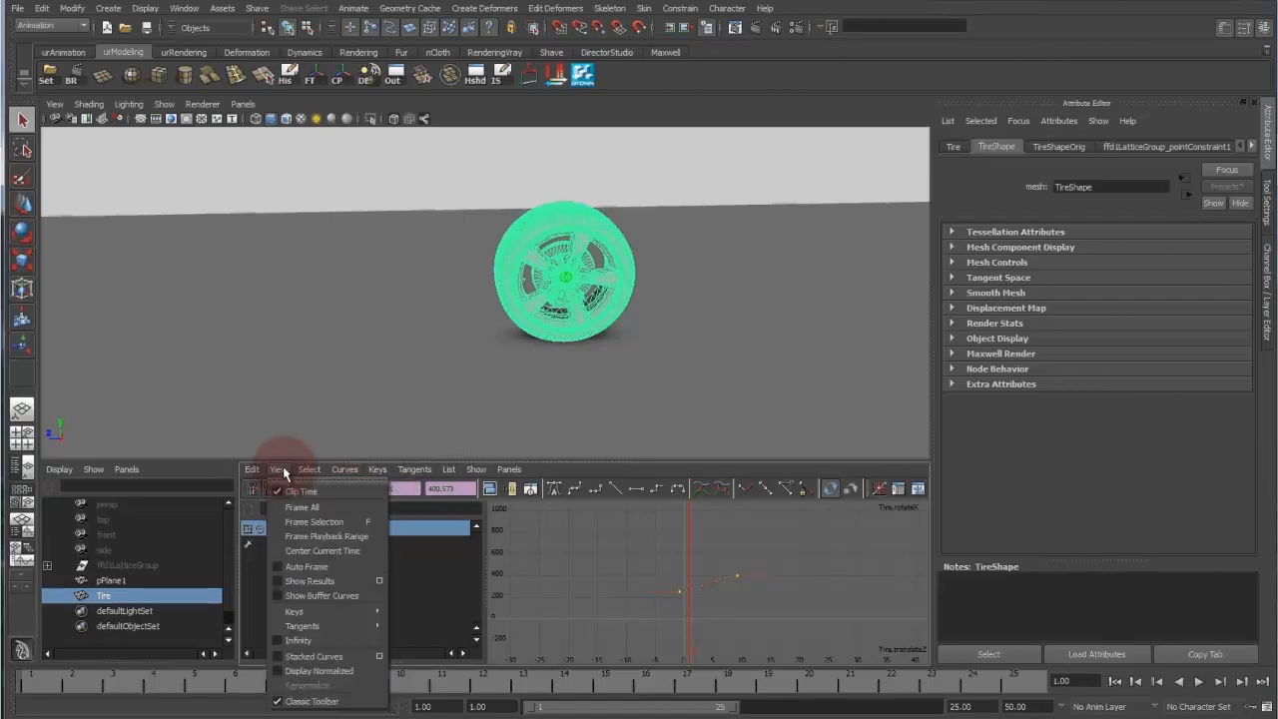
left_click(324, 642)
left_click(857, 589)
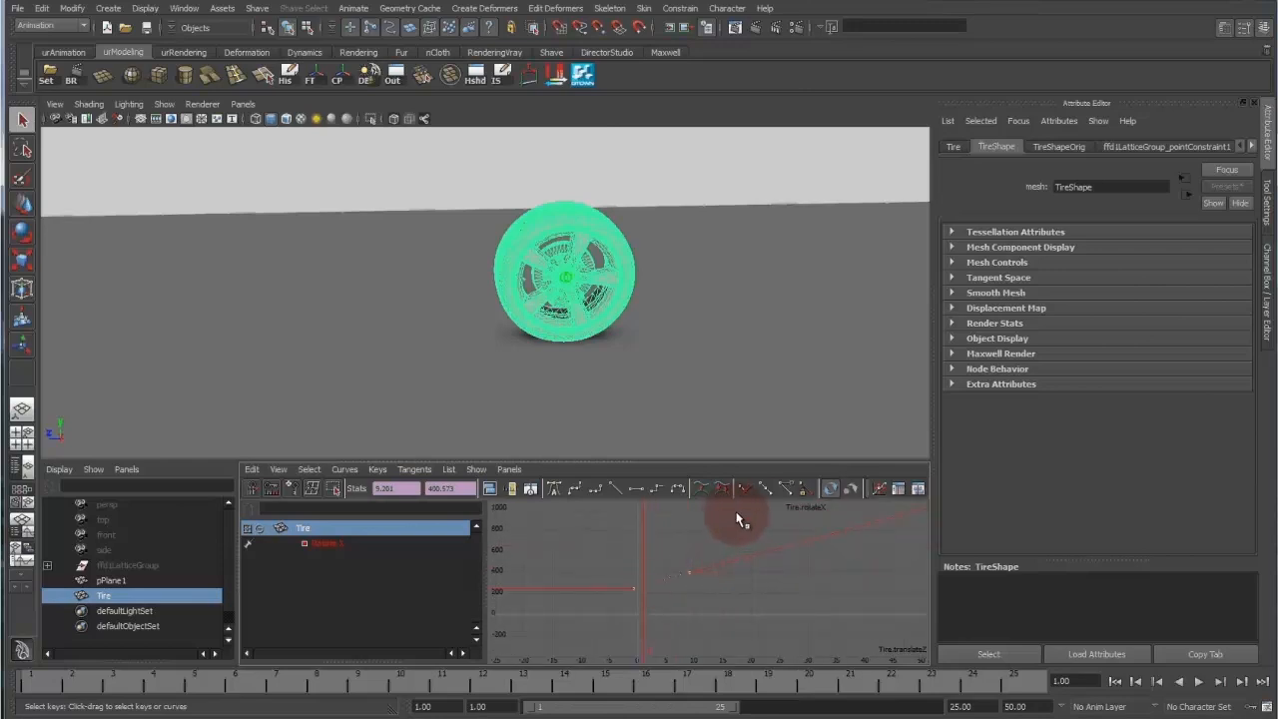
- Set the Pre Infinity of the Tire's Rotate X curve to Cycle with Offset and deselect the curve
left_click(338, 469)
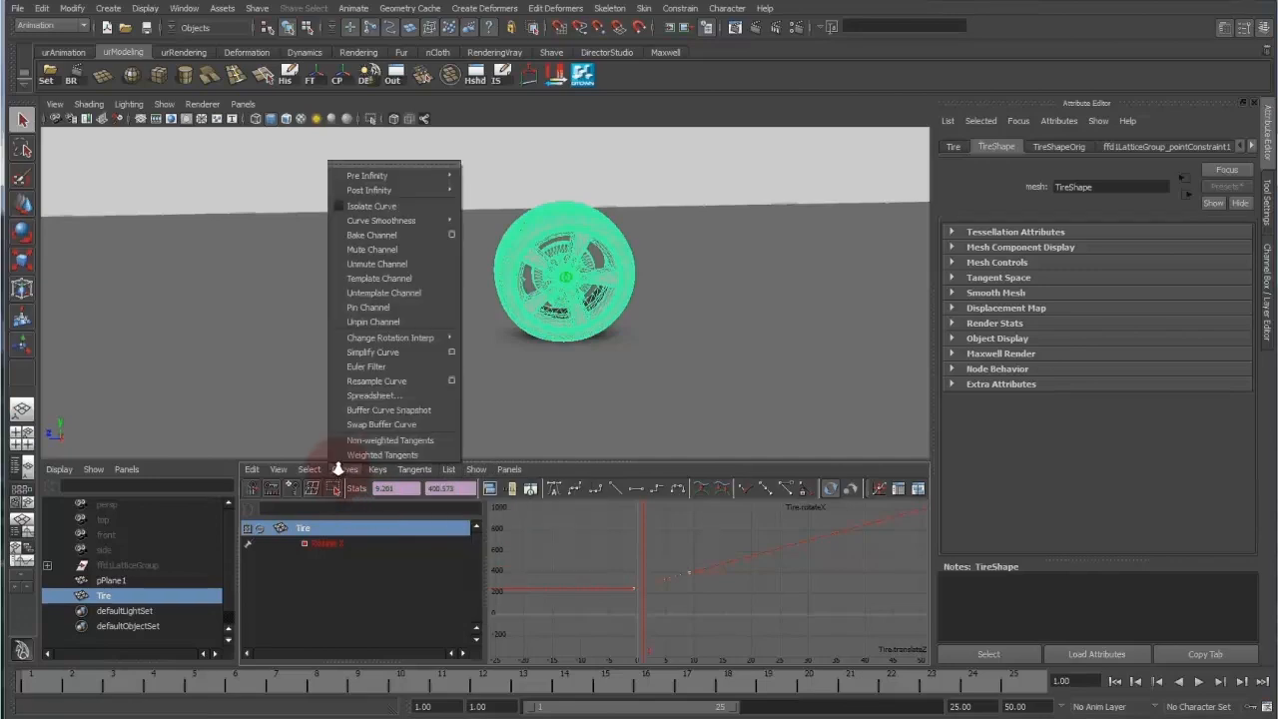
mouse_move(403, 176)
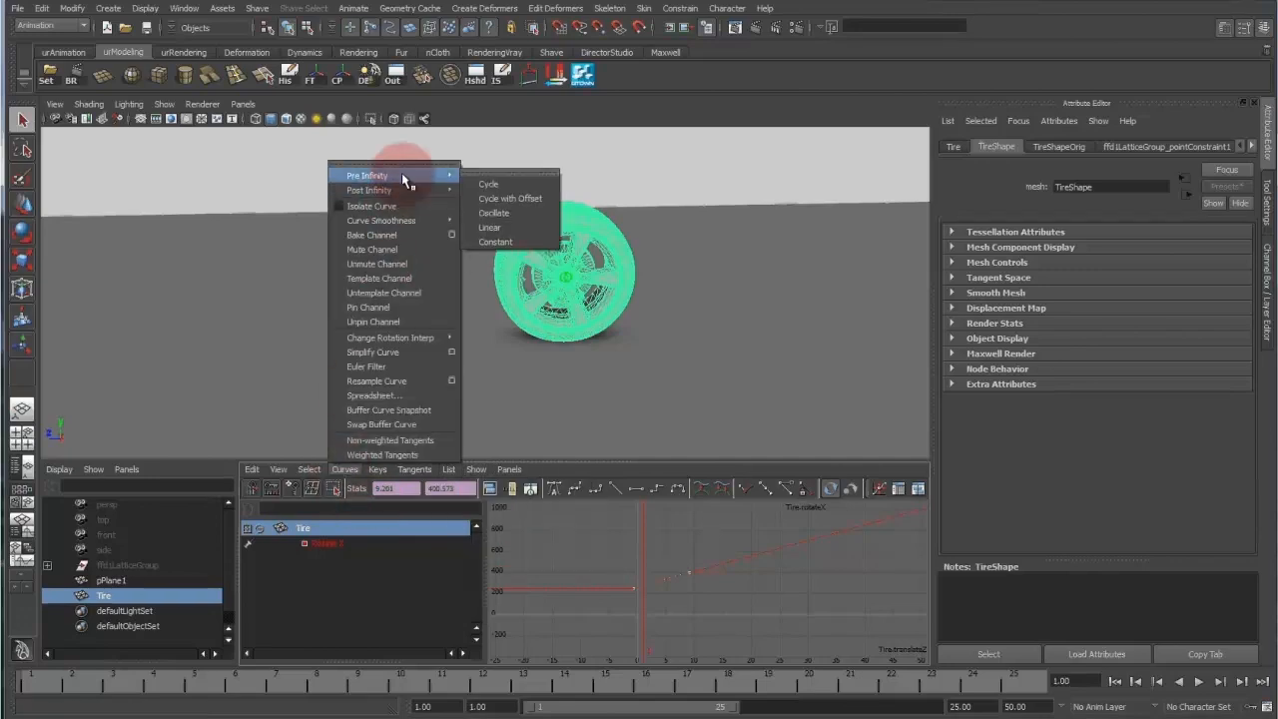
left_click(532, 198)
right_click_drag(719, 630, 661, 600, "alt")
left_click(853, 574)
right_click_drag(475, 607, 717, 504, "alt")
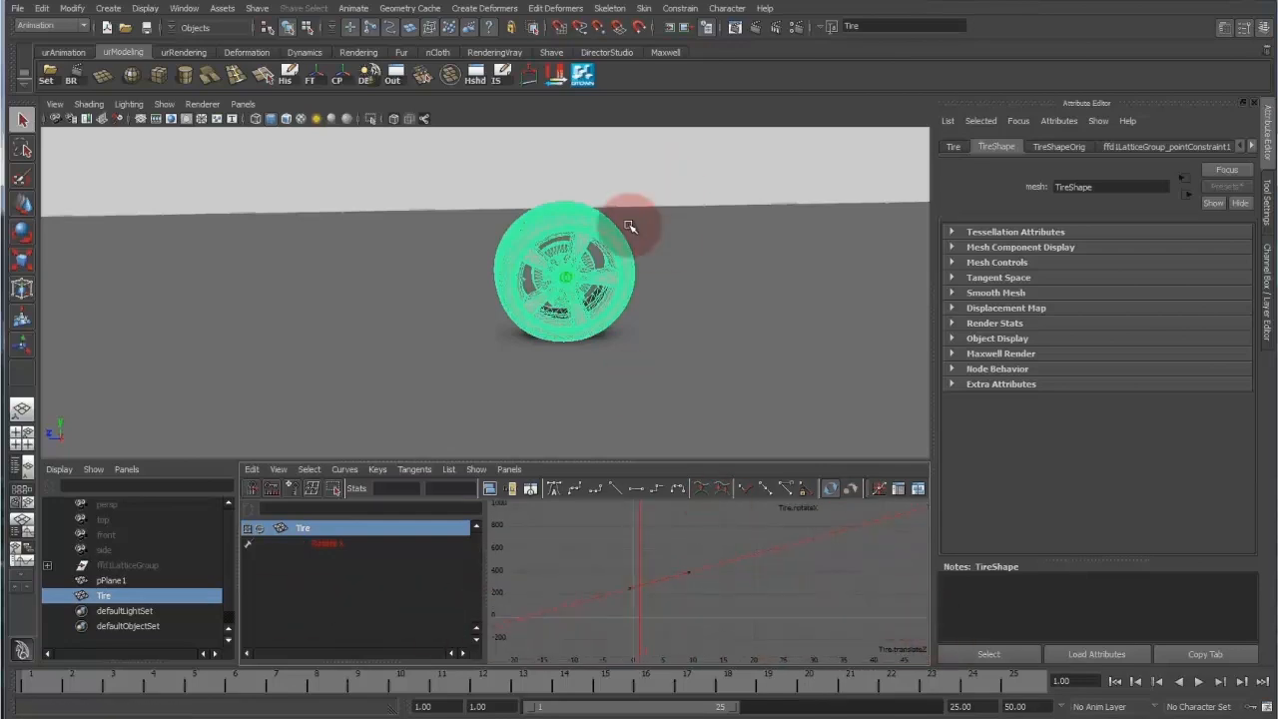
- Slide the Tire along Z to about 11.9 to test the roll beyond the driven keys
left_click(627, 226)
left_click_drag(619, 225, 611, 229, "alt")
left_click(611, 229)
left_click(214, 103)
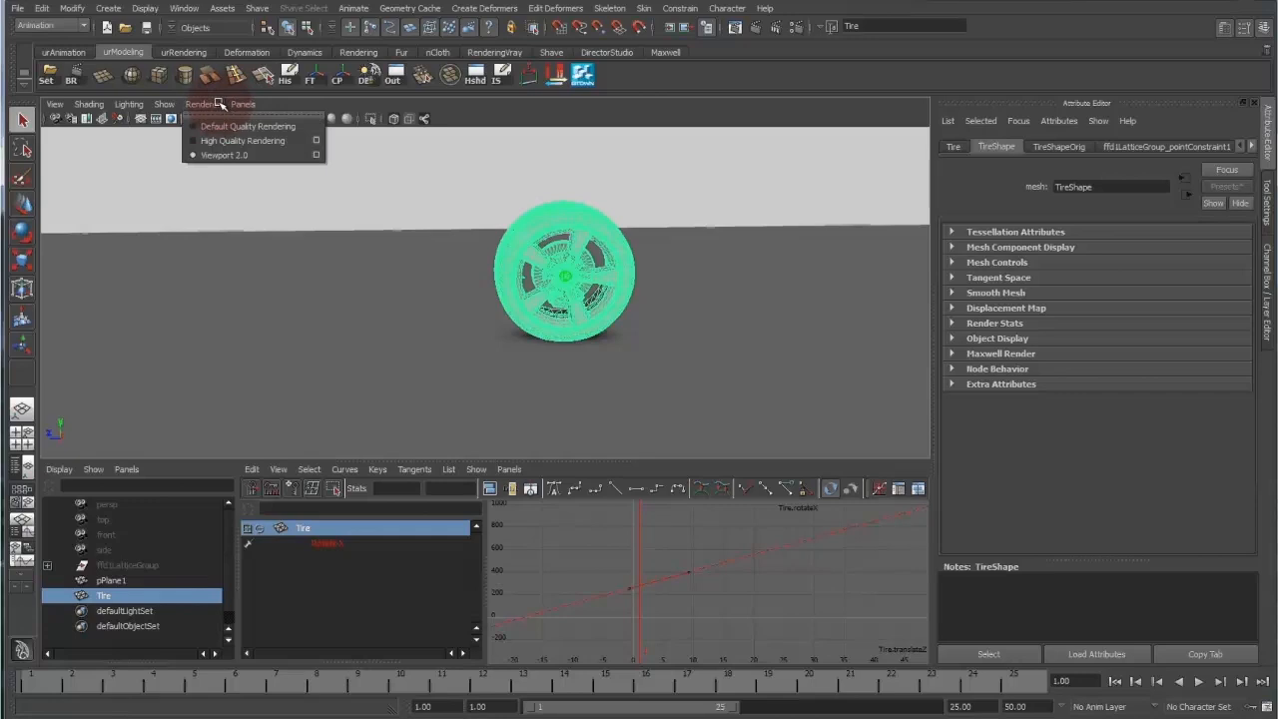
left_click(617, 233)
key("w")
left_click_drag(513, 277, 354, 337)
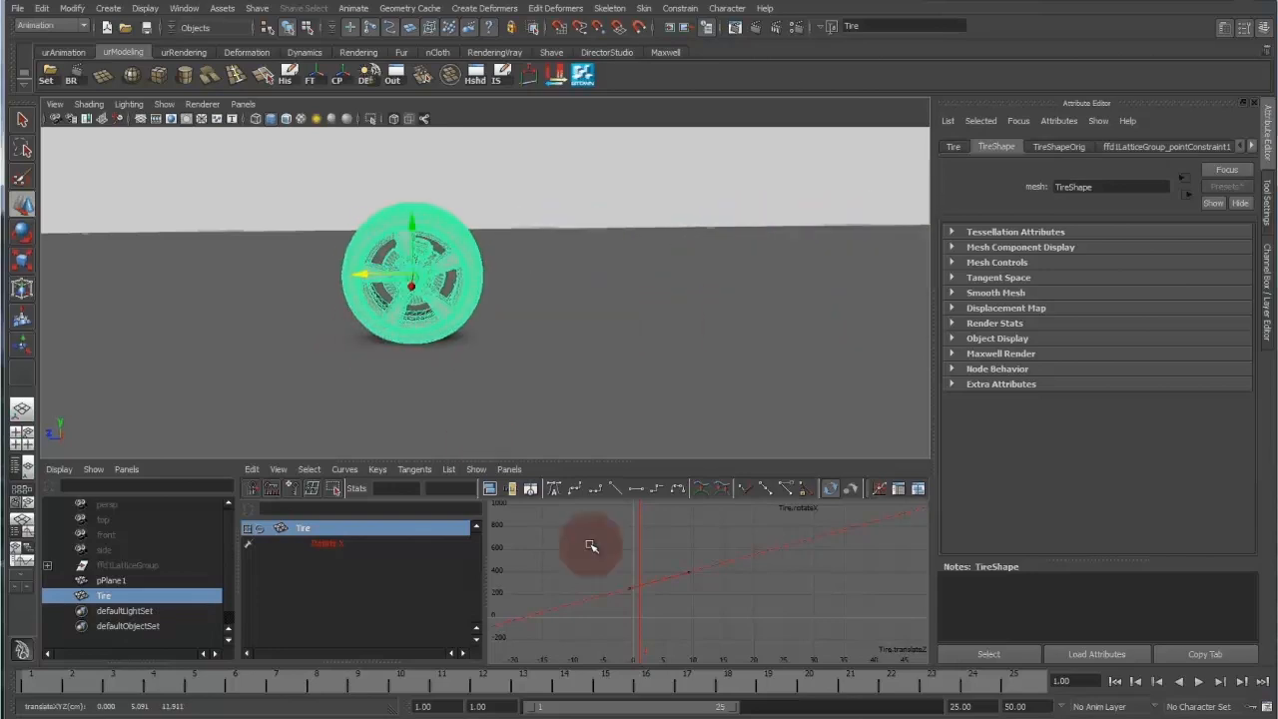
- Review the extended Rotate X curve, slide the Tire back along Z and deselect it to check the wheel shaded
middle_click_drag(721, 574, 764, 582, "alt")
scroll(732, 537, "up", 4)
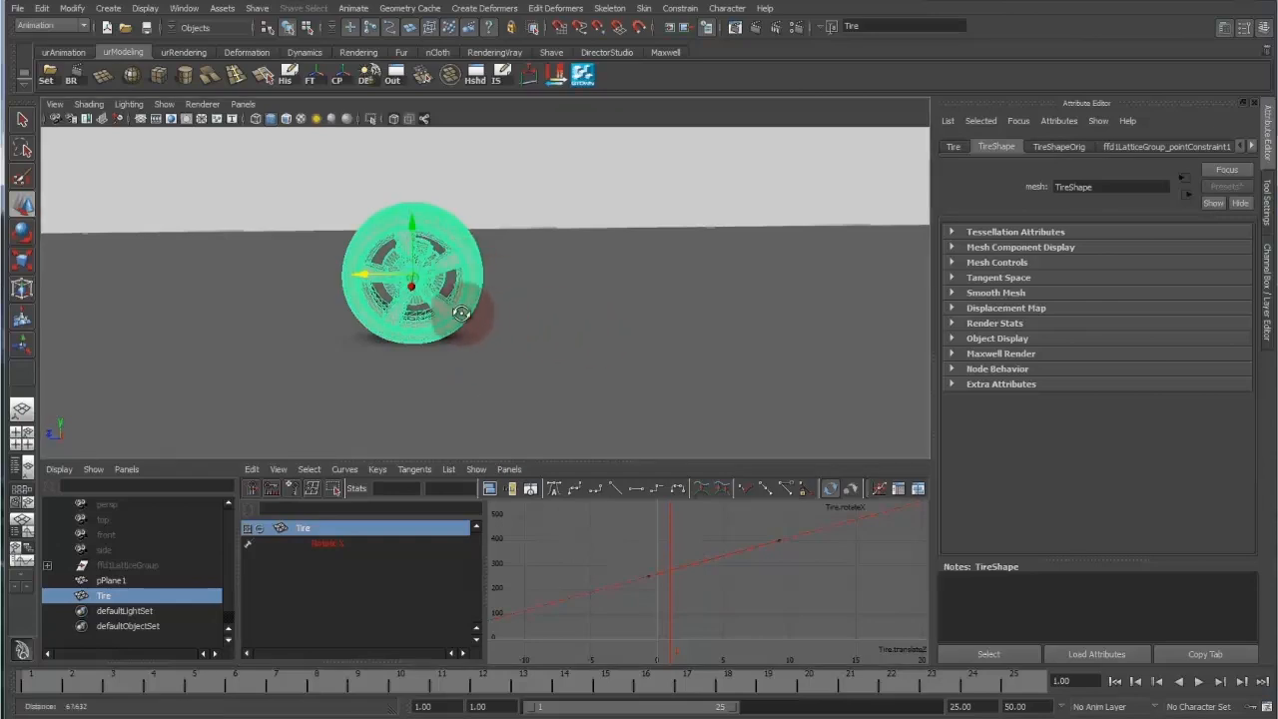
middle_click_drag(373, 285, 599, 186)
left_click(649, 151)
left_click_drag(694, 290, 716, 245, "alt")
scroll(826, 214, "up", 3)
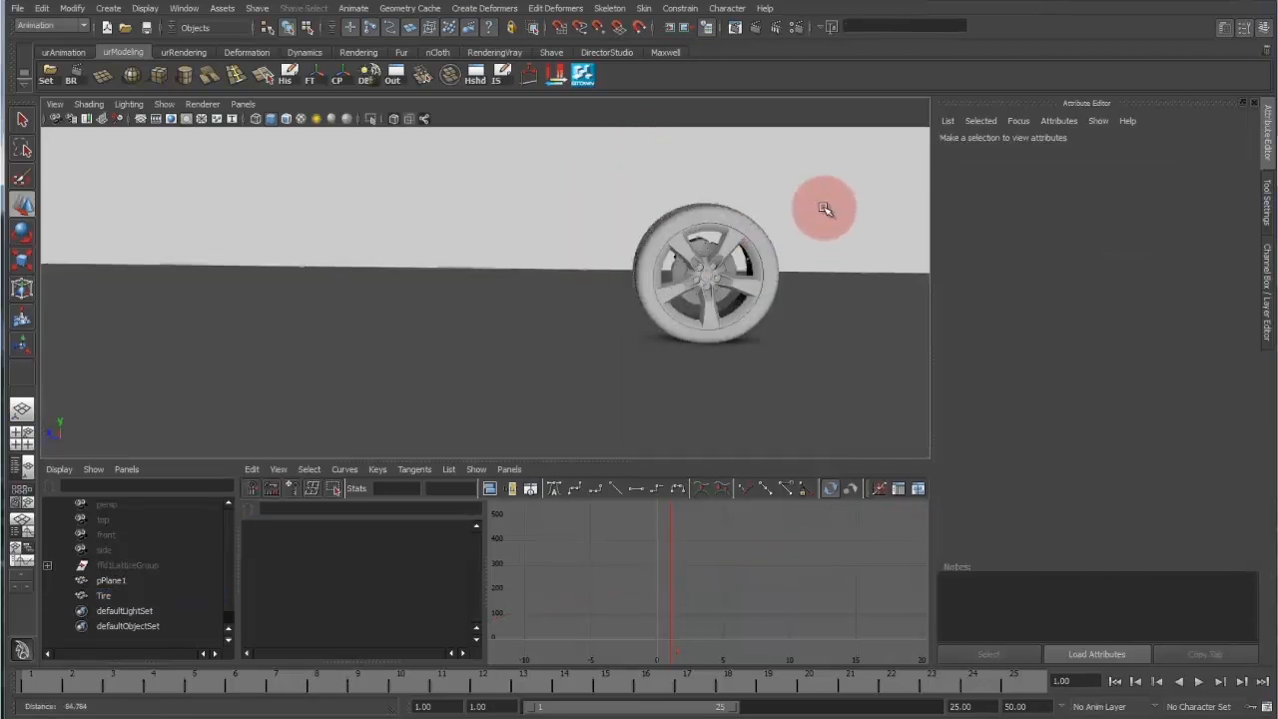
left_click_drag(595, 323, 486, 206, "alt")
- Select the Tire, check its rotation axes with the Rotate tool and move it along Z from an angled view
left_click(593, 196)
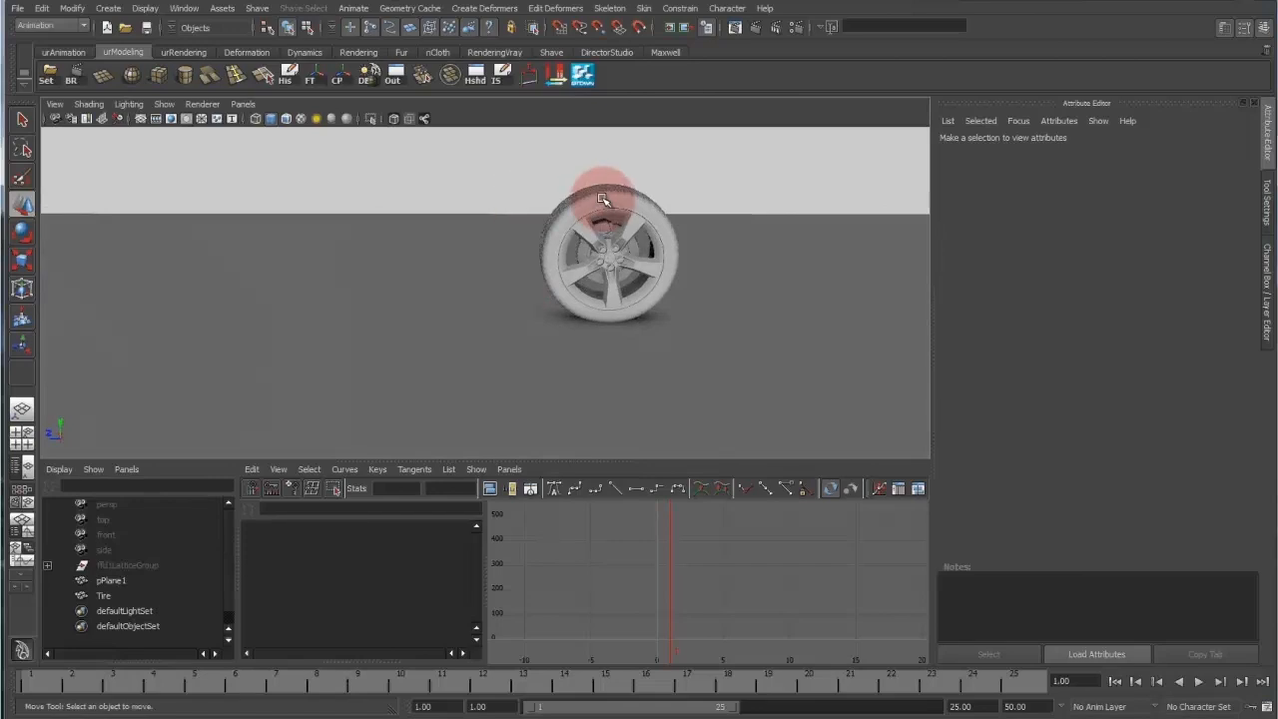
left_click_drag(562, 257, 494, 300)
key("e")
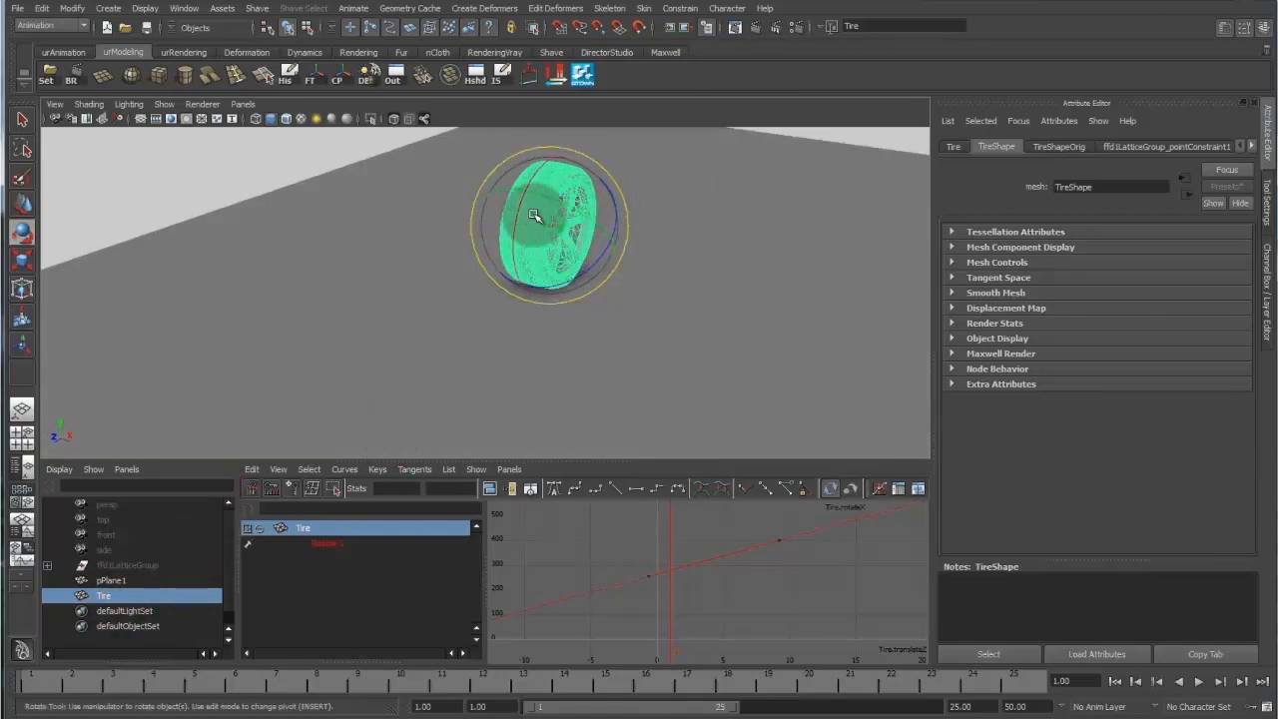
key("w")
left_click_drag(526, 242, 405, 297)
- Slide the Tire the opposite way along Z and examine its rolling position up close
left_click_drag(499, 292, 437, 248, "alt")
left_click(320, 201)
left_click(352, 223)
left_click_drag(577, 182, 684, 210)
left_click_drag(618, 210, 673, 211, "alt")
left_click_drag(626, 263, 464, 266, "alt")
right_click_drag(464, 266, 801, 197, "alt")
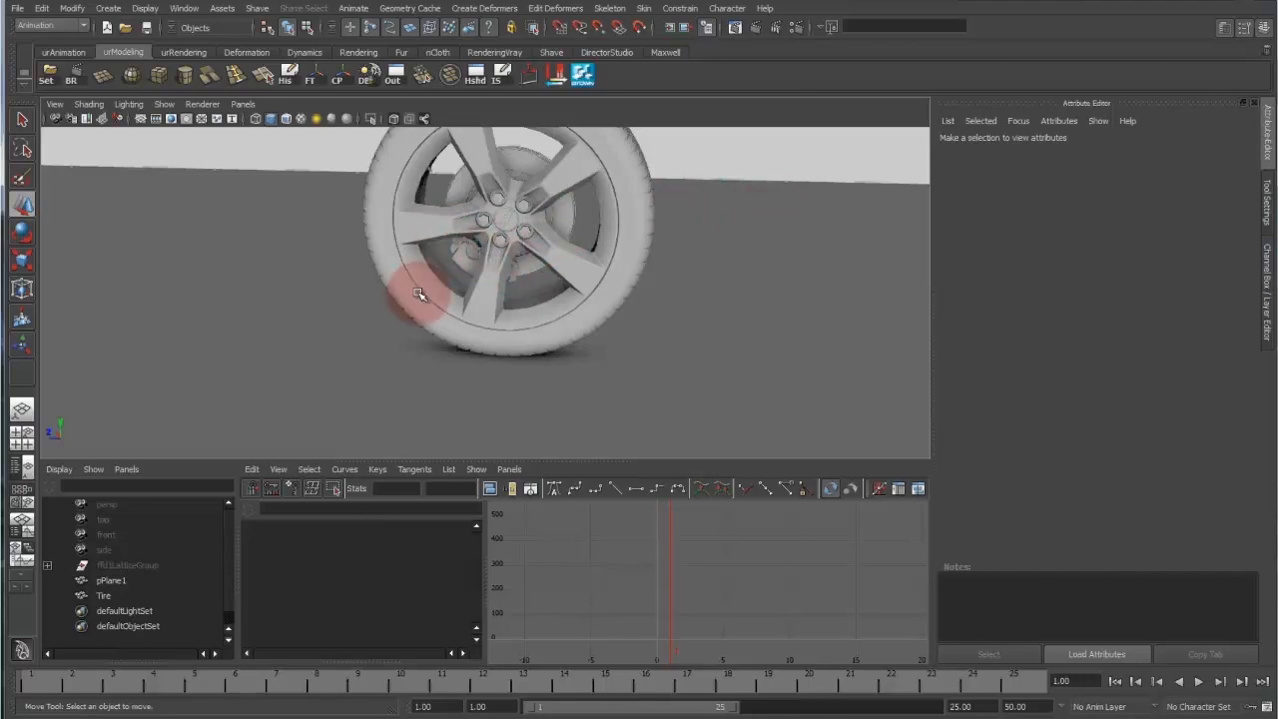
- Select the Tire briefly, deselect it and examine the finished rolling wheel on the ground from several angles
left_click(105, 596)
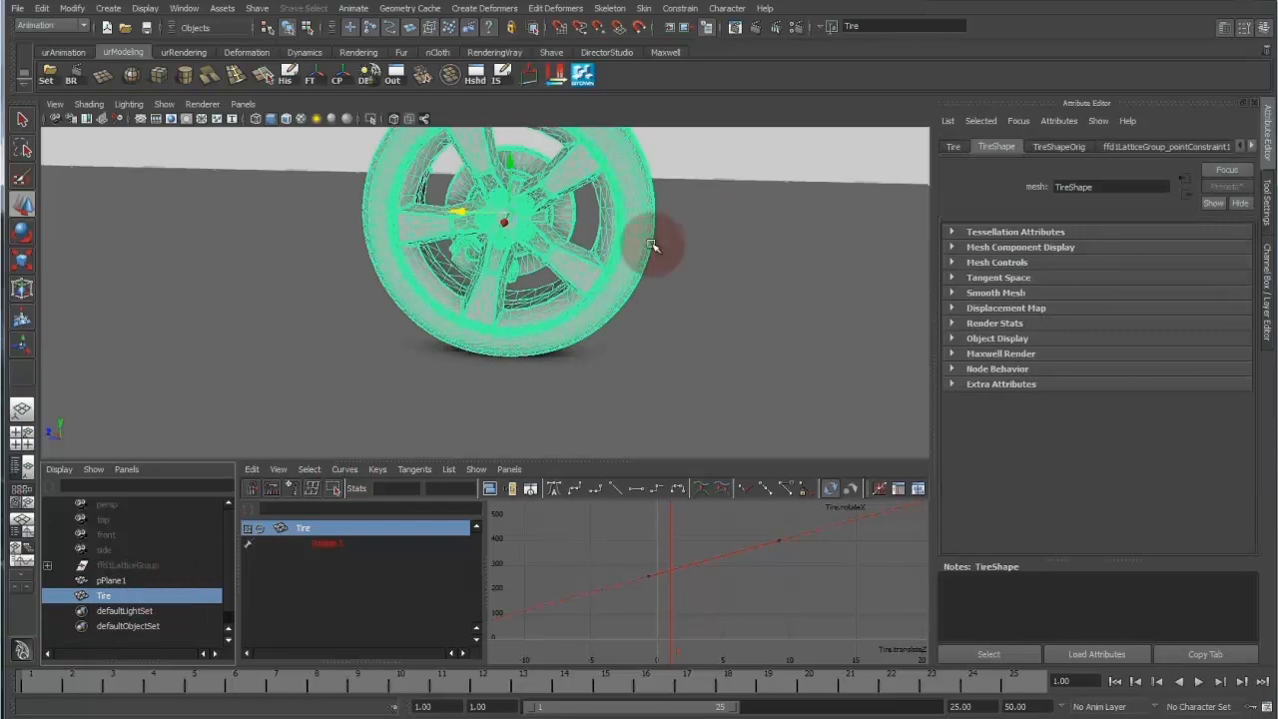
right_click_drag(589, 200, 614, 99, "alt")
left_click_drag(451, 286, 386, 283, "alt")
left_click(648, 188)
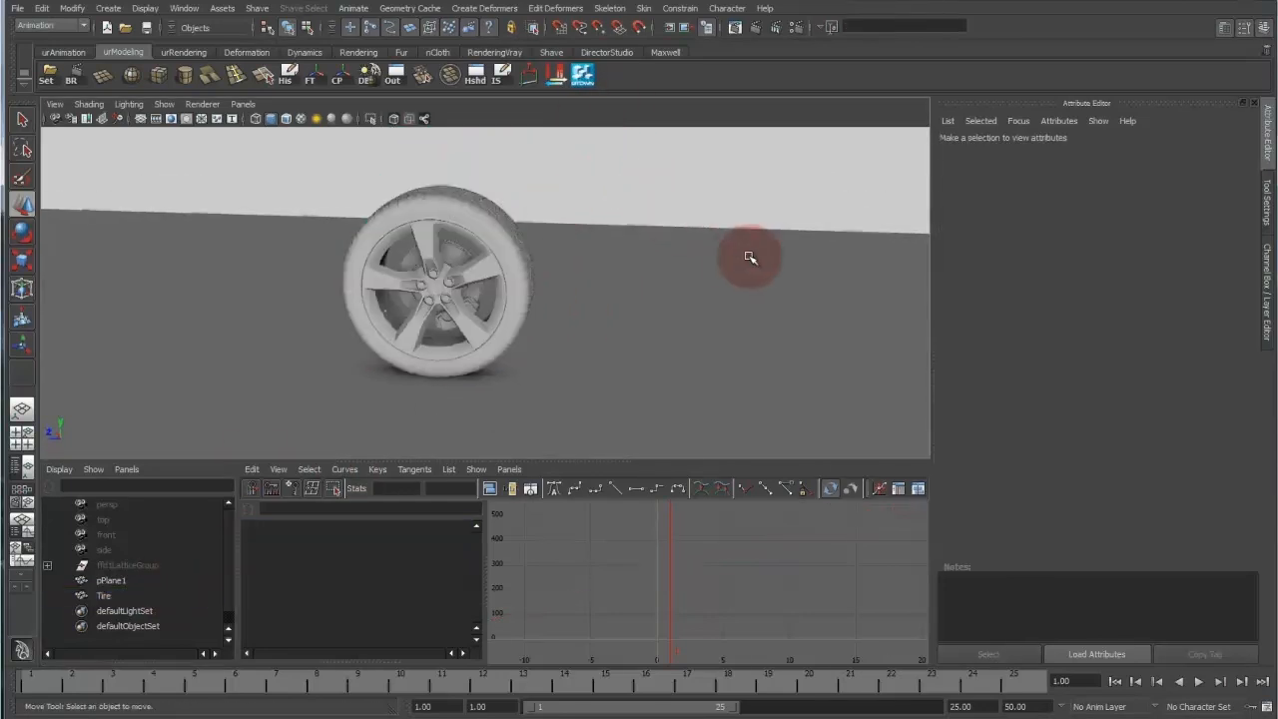
right_click_drag(750, 256, 633, 252, "alt")
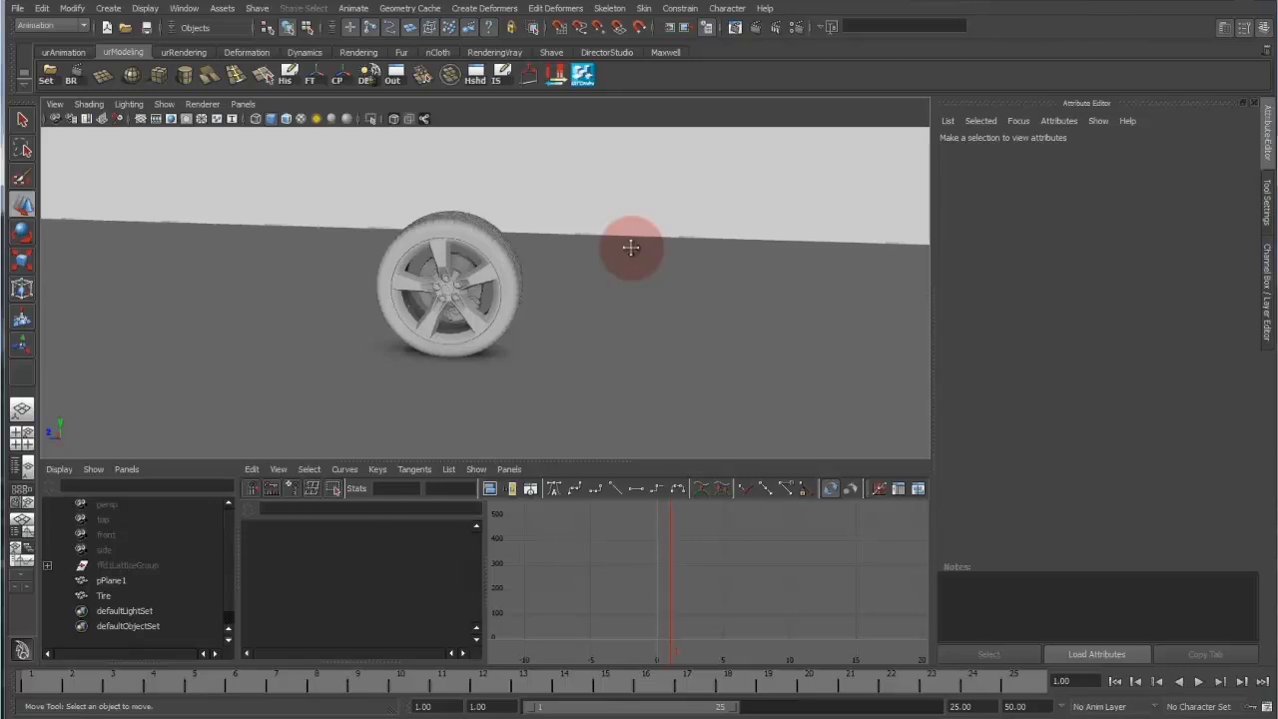
left_click_drag(448, 294, 524, 303, "alt")
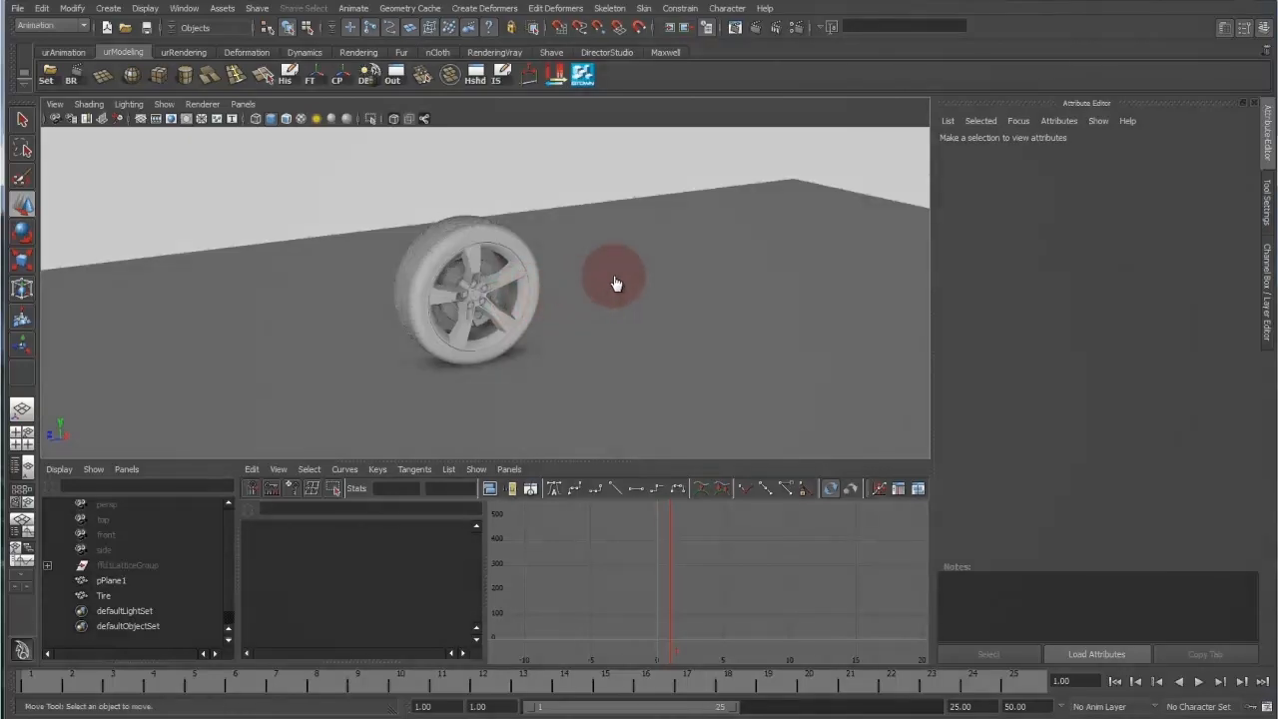
middle_click_drag(613, 283, 693, 246, "alt")
middle_click_drag(693, 245, 699, 237, "alt")
left_click_drag(606, 246, 587, 271, "alt")
middle_click_drag(587, 271, 592, 270, "alt")
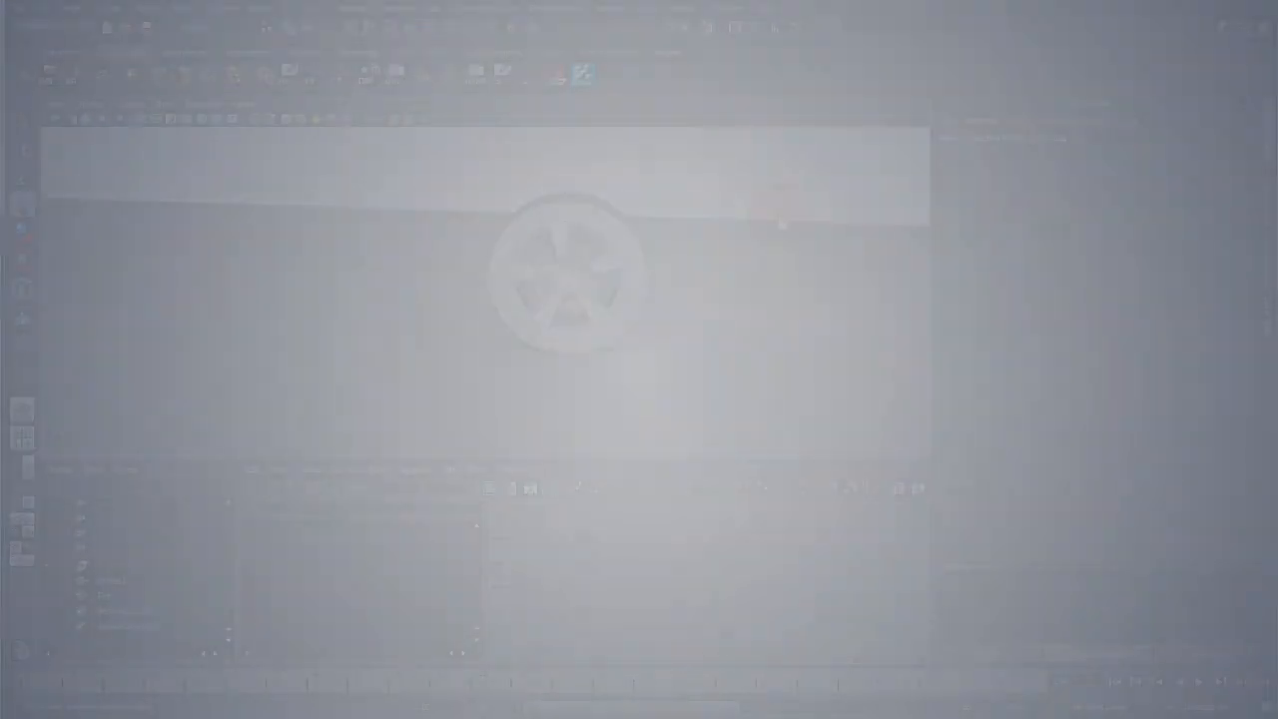